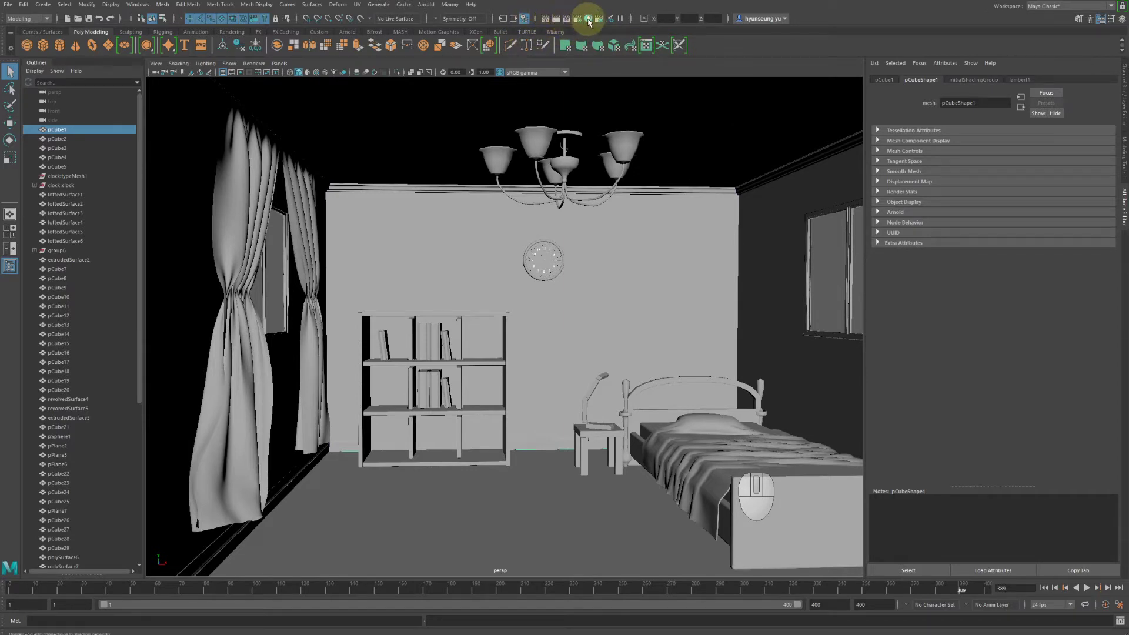
Step: Render the current frame of the bedroom's perspective view with Arnold Renderer
left_click(556, 21)
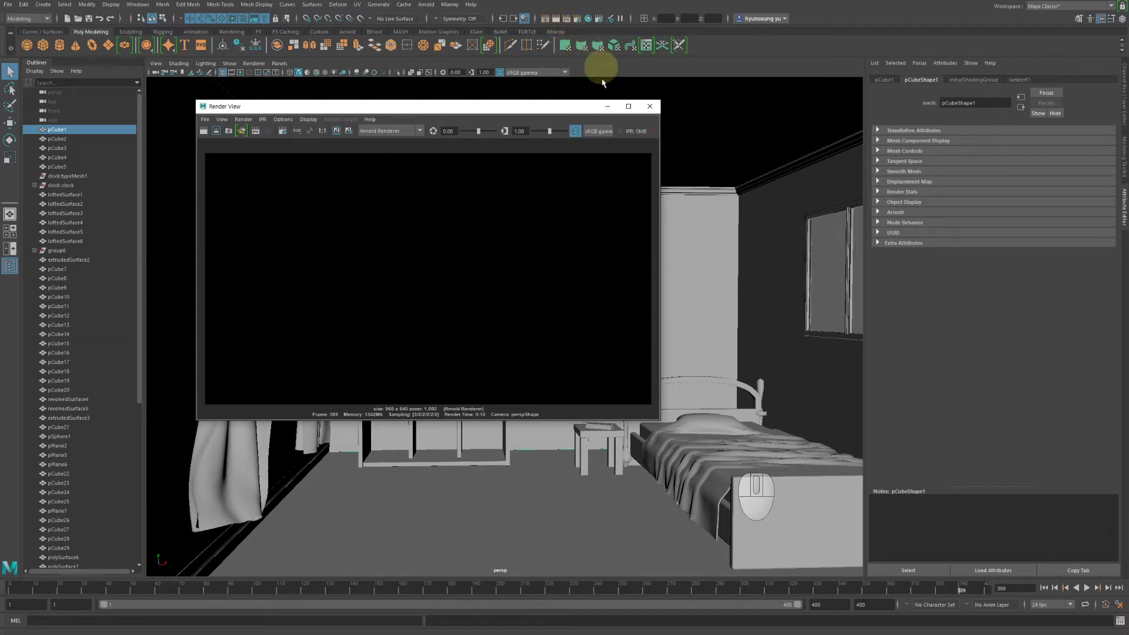
left_click(388, 131)
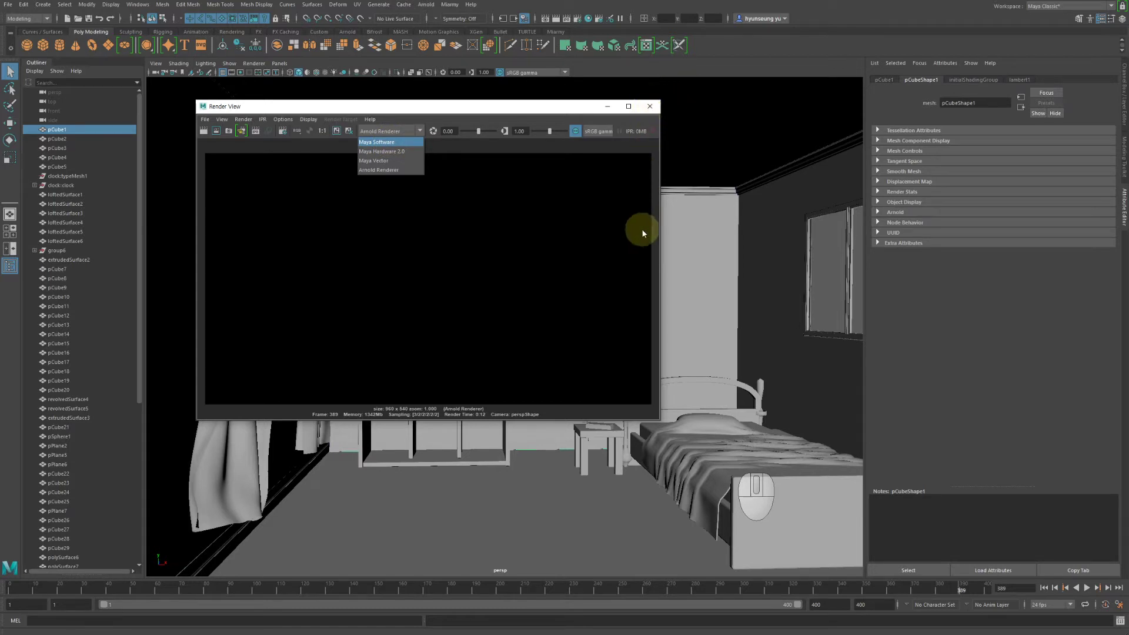
left_click(650, 108)
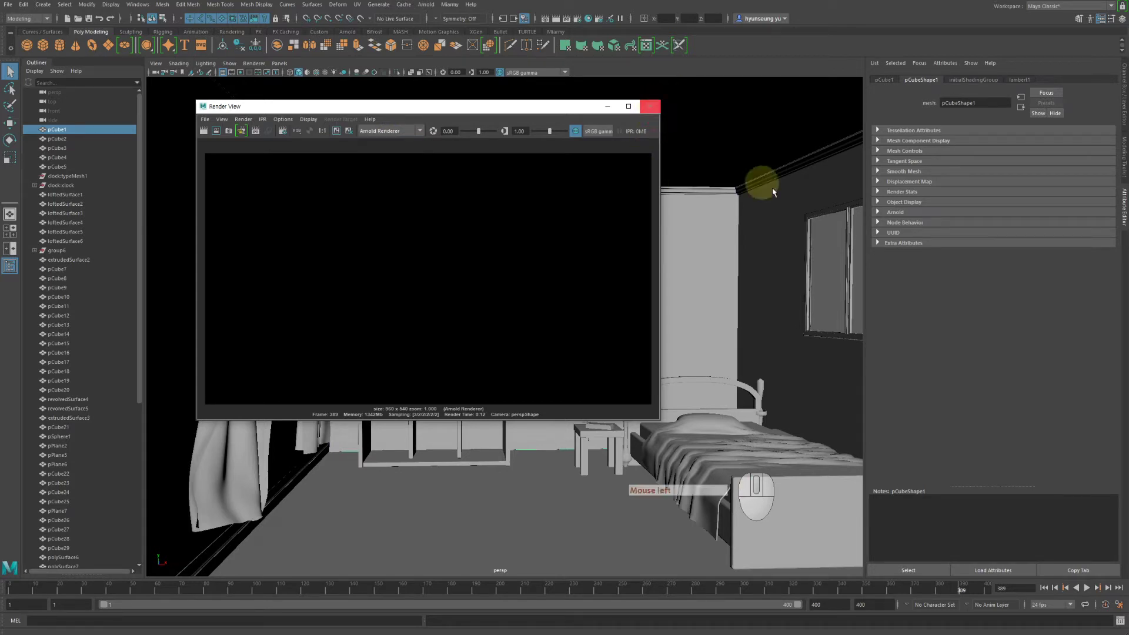
Step: Switch the Render View's renderer to Maya Software and render the current frame
left_click(382, 132)
left_click(378, 144)
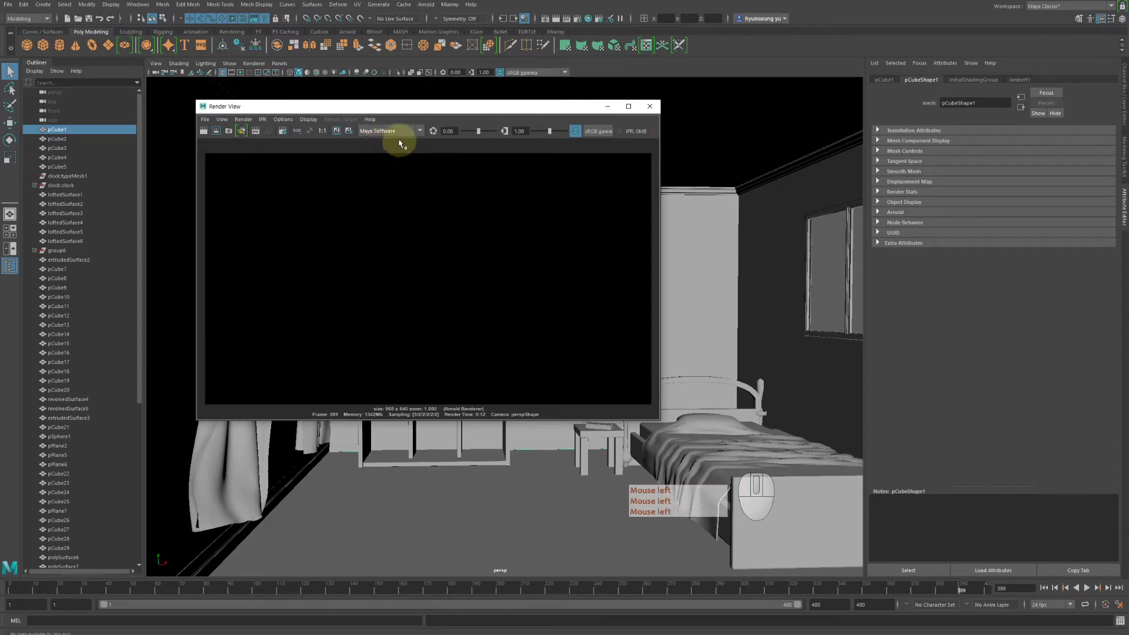
left_click(204, 131)
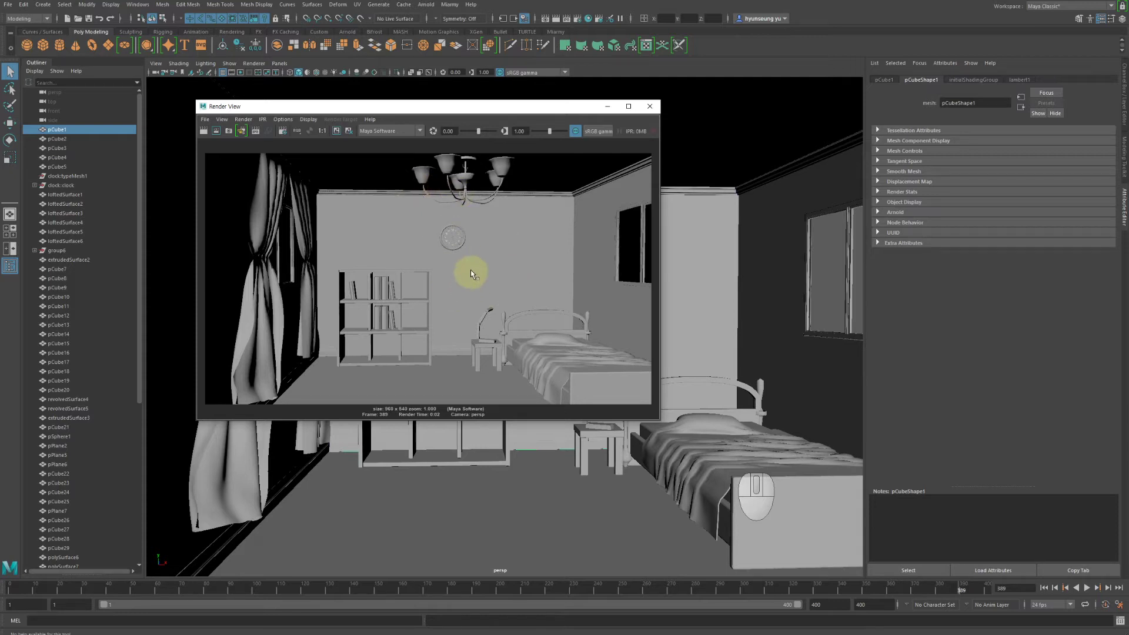
Step: Change the renderer to Arnold Renderer and render the bedroom frame again for comparison
left_click(379, 130)
left_click(387, 170)
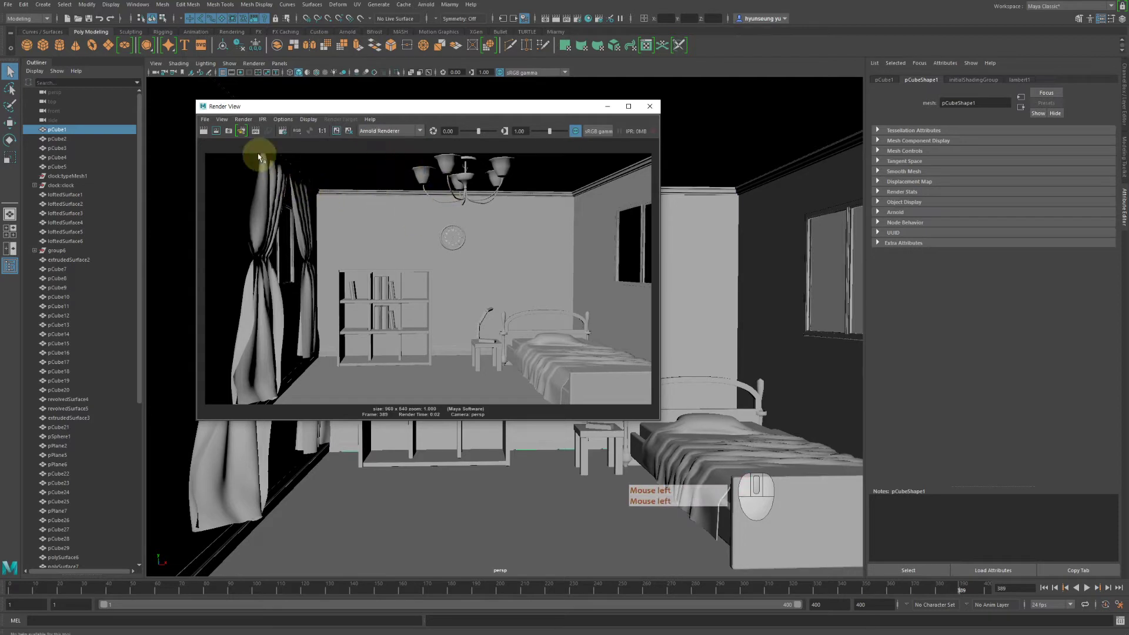
left_click(204, 131)
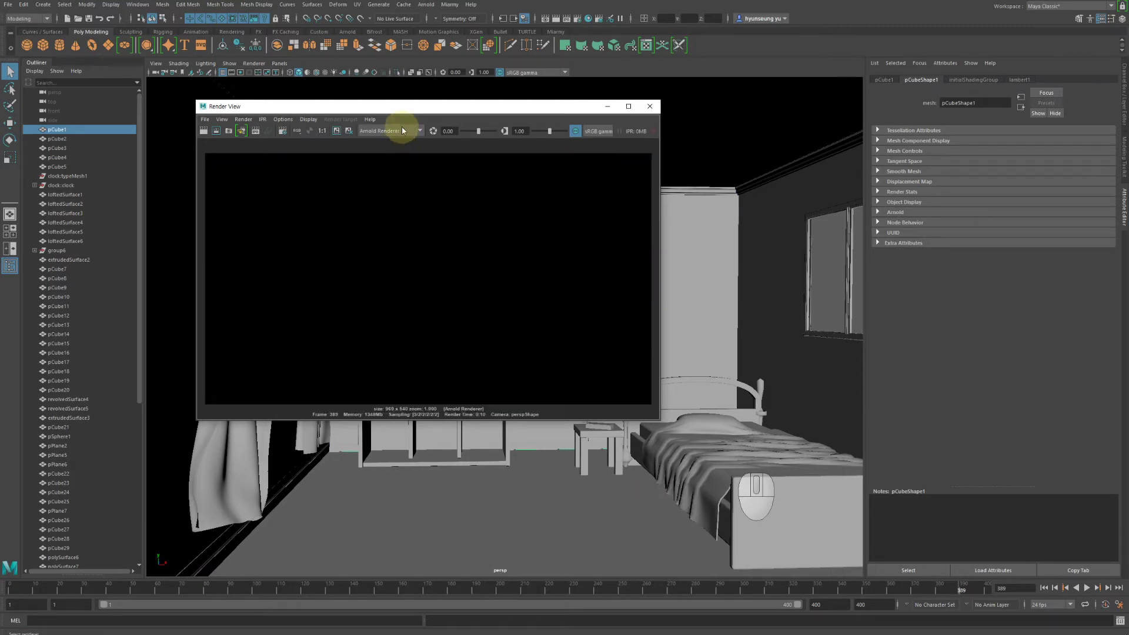
Step: Return the renderer to Maya Software and re-render the bedroom frame
left_click(402, 130)
left_click(391, 140)
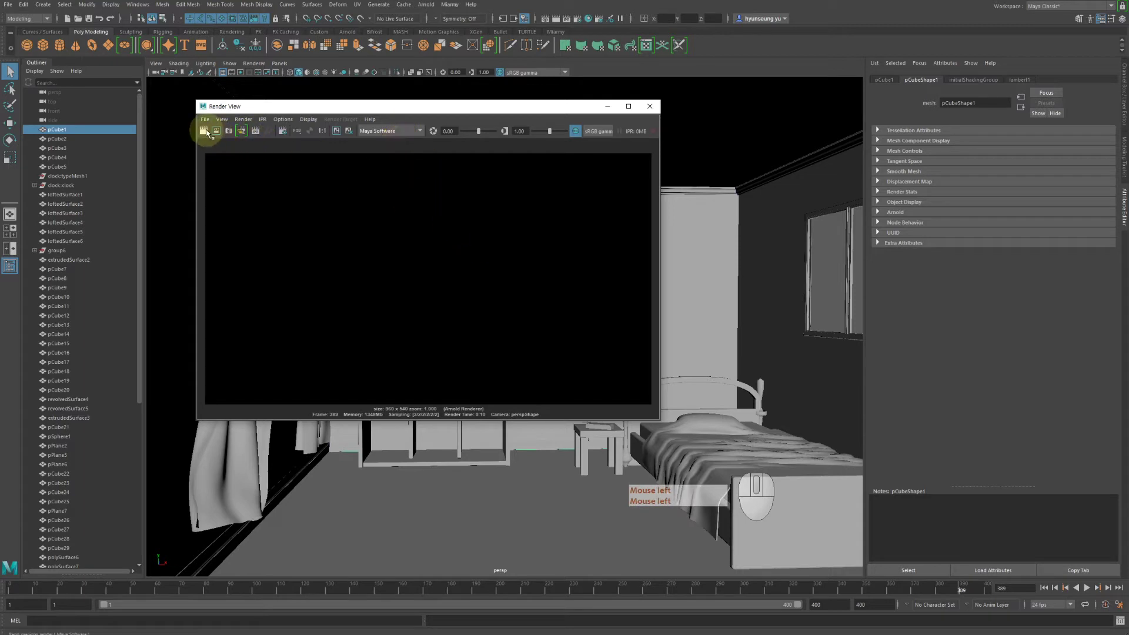
left_click(204, 131)
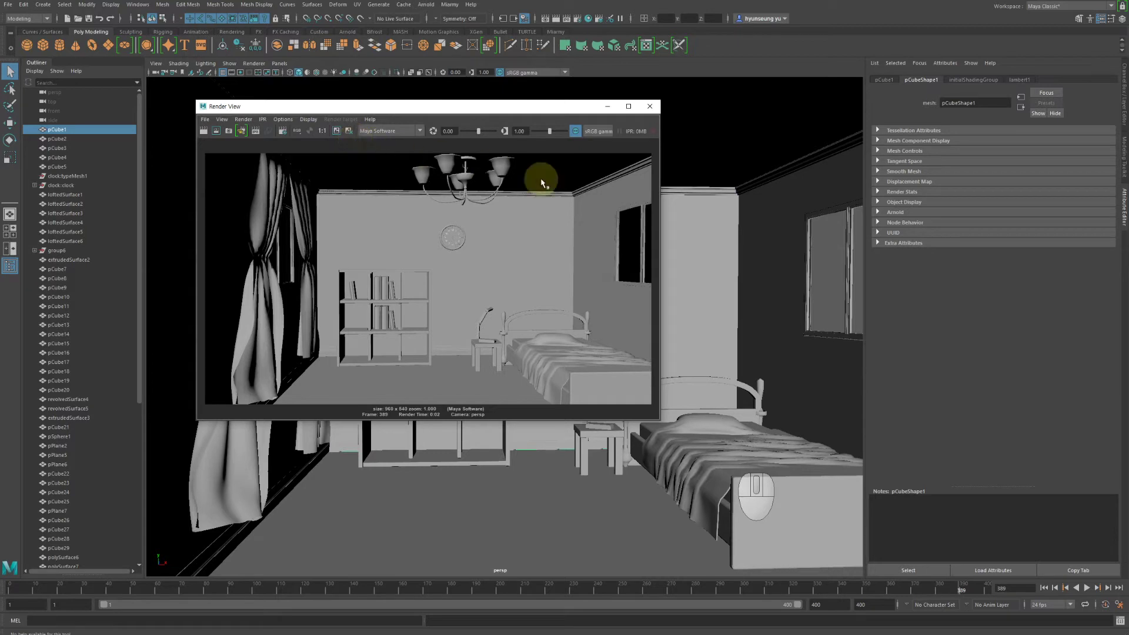
Step: Open the Render Settings beside the render and examine the Common and Maya Software options, including anti-aliasing quality
left_click(578, 19)
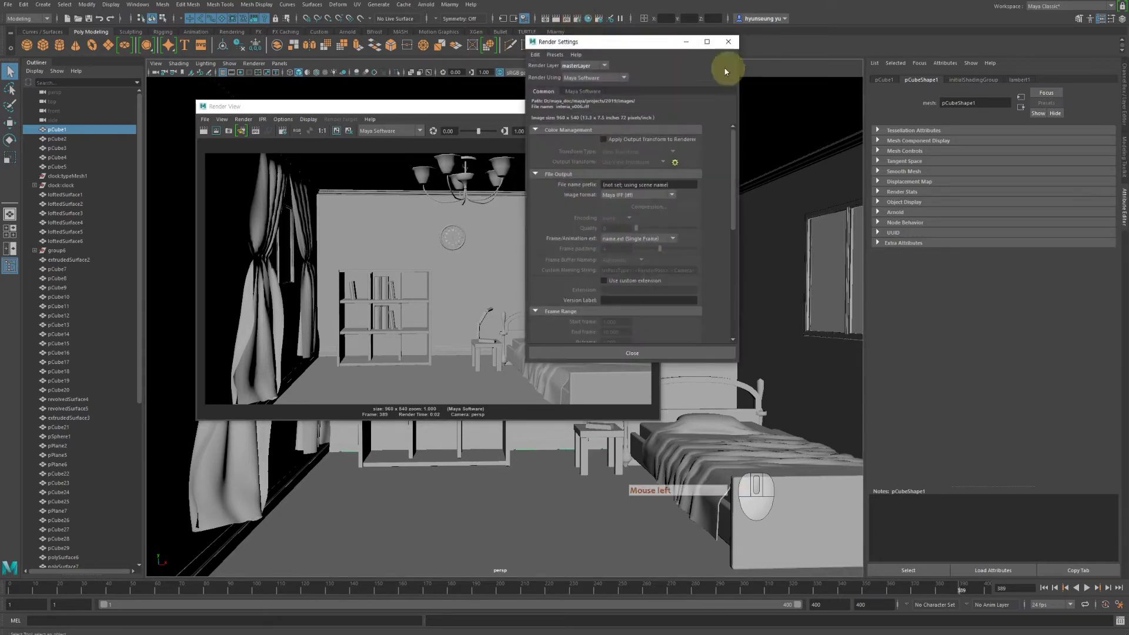
left_click_drag(597, 43, 694, 49)
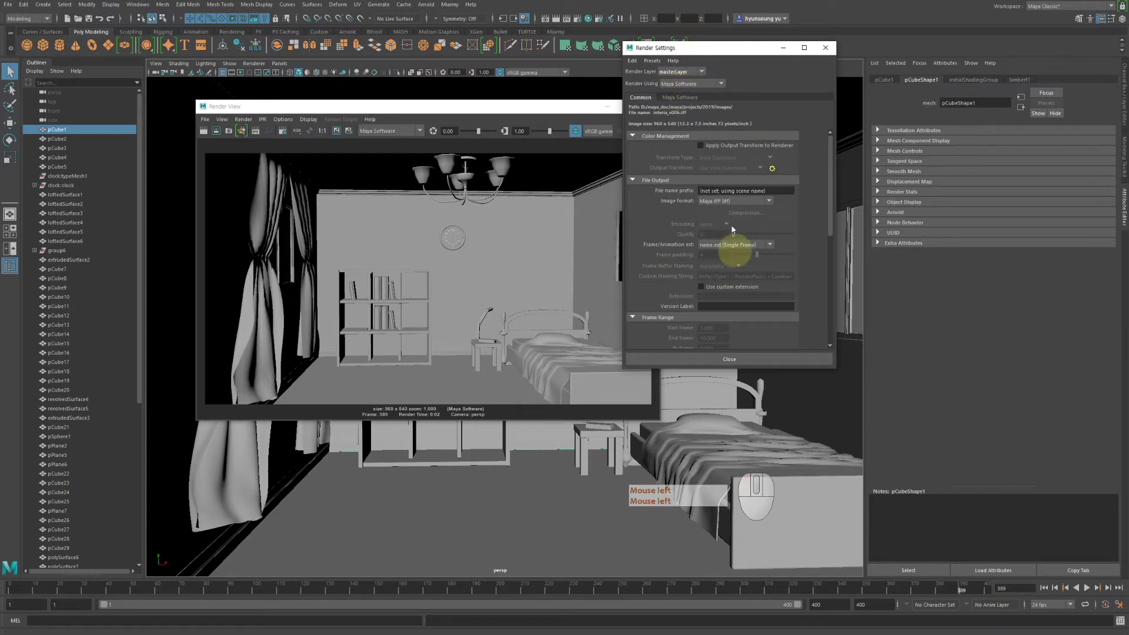
left_click(679, 98)
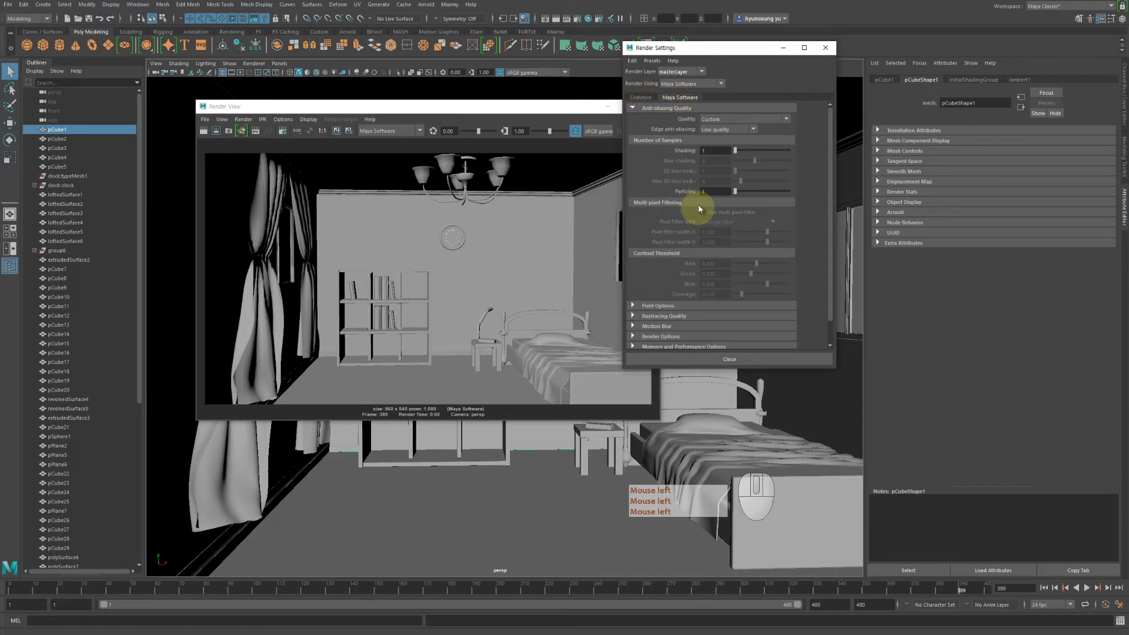
left_click(643, 98)
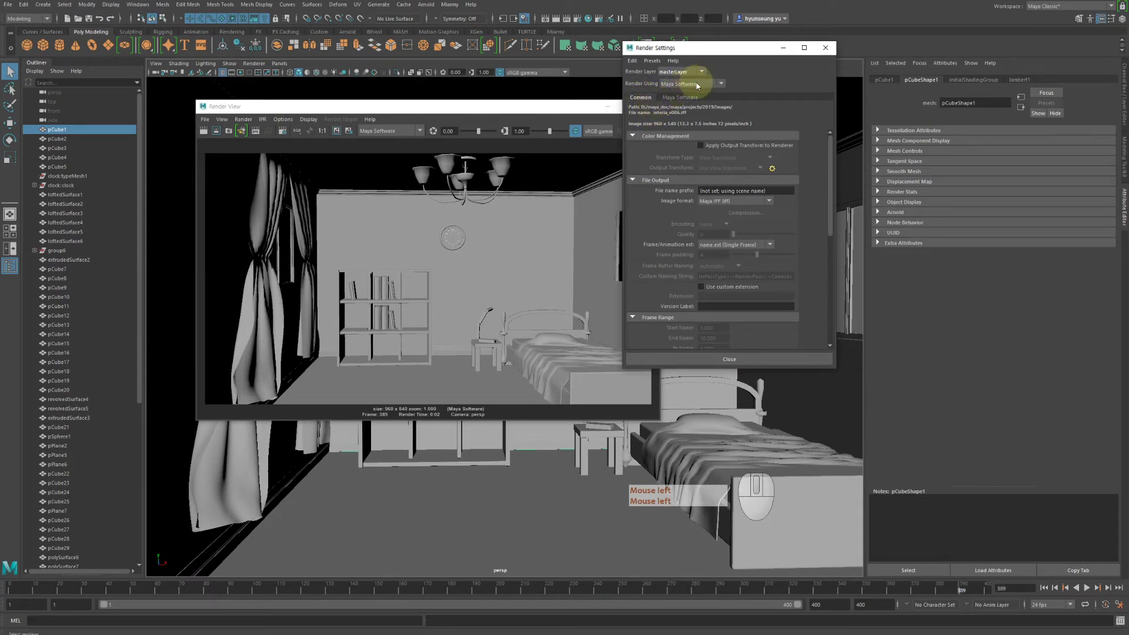
left_click(679, 97)
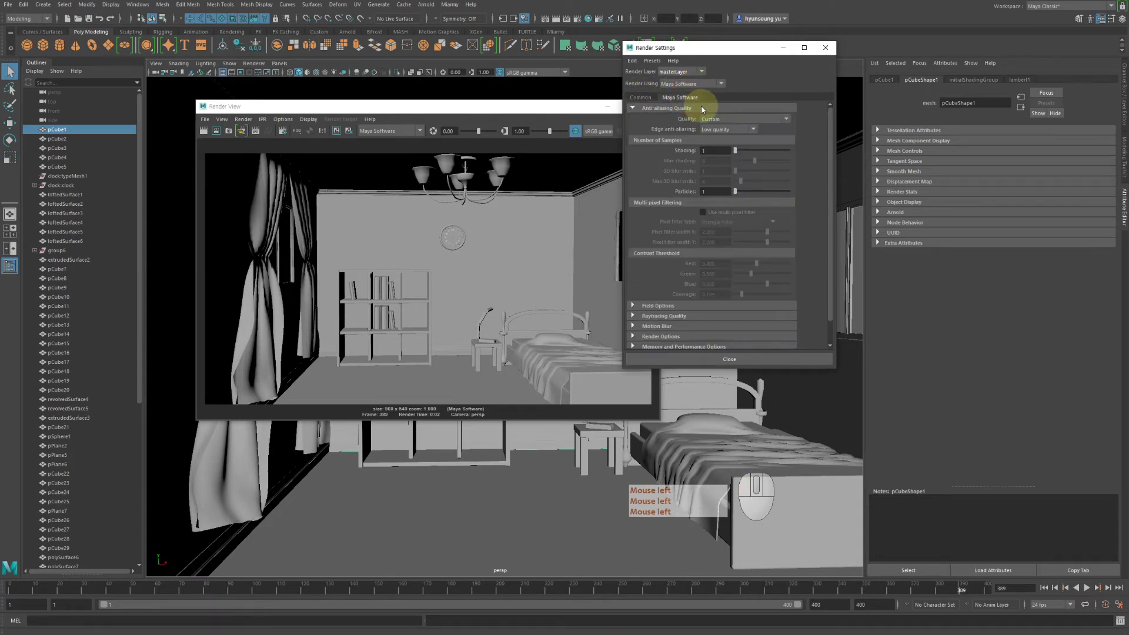
scroll(729, 147, "down", 2)
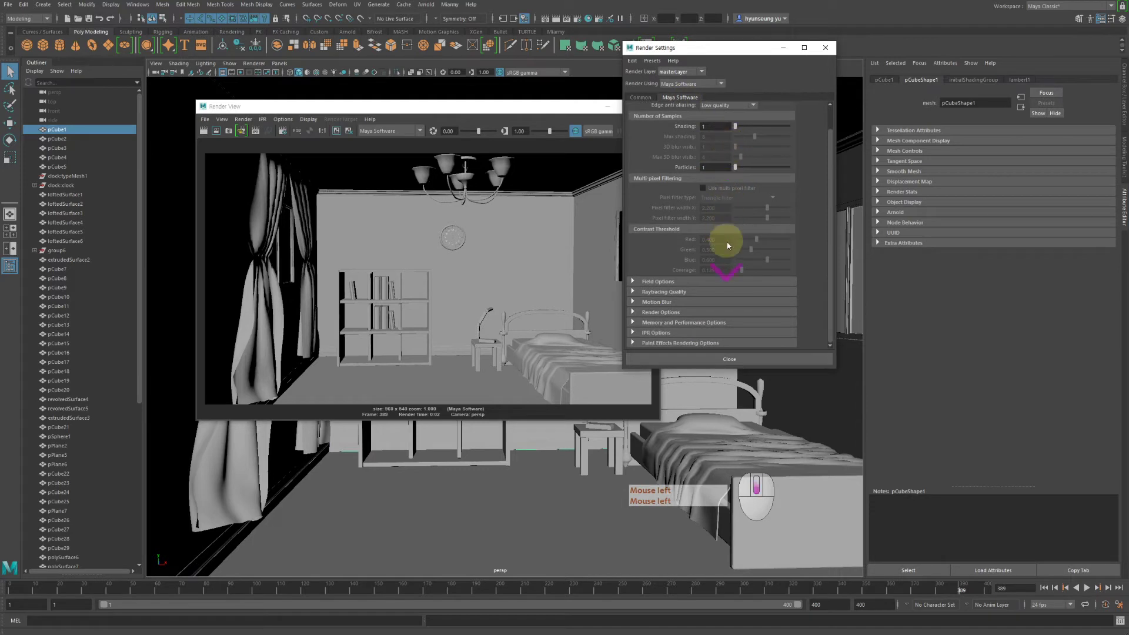
scroll(729, 197, "up", 2)
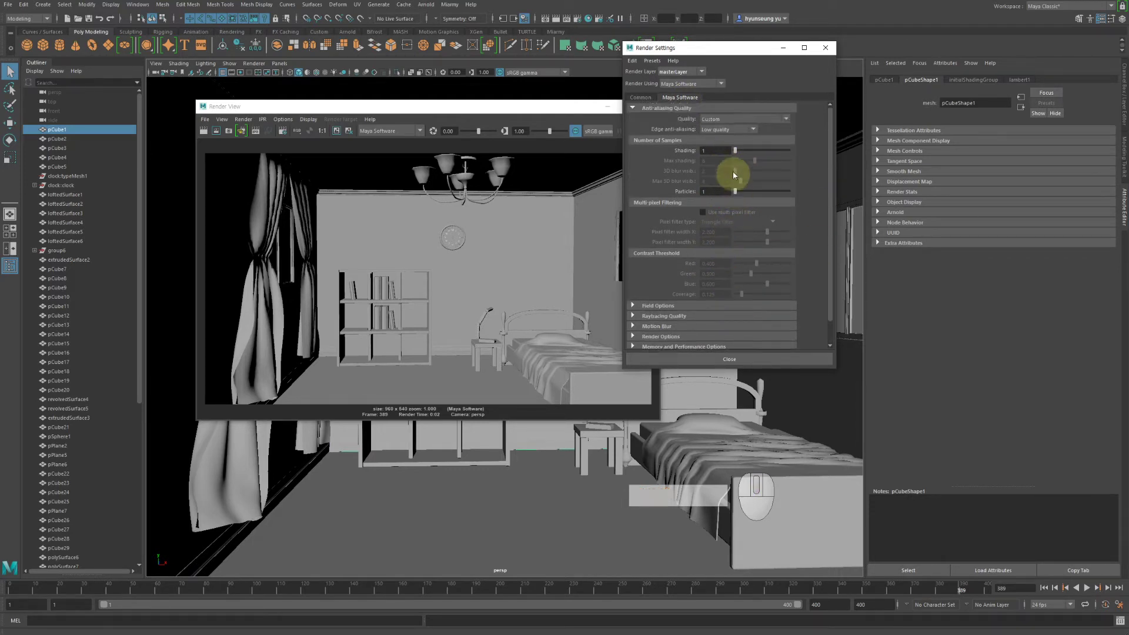
Step: Set the Render Settings to render using Arnold Renderer and show its sampling options
left_click(693, 84)
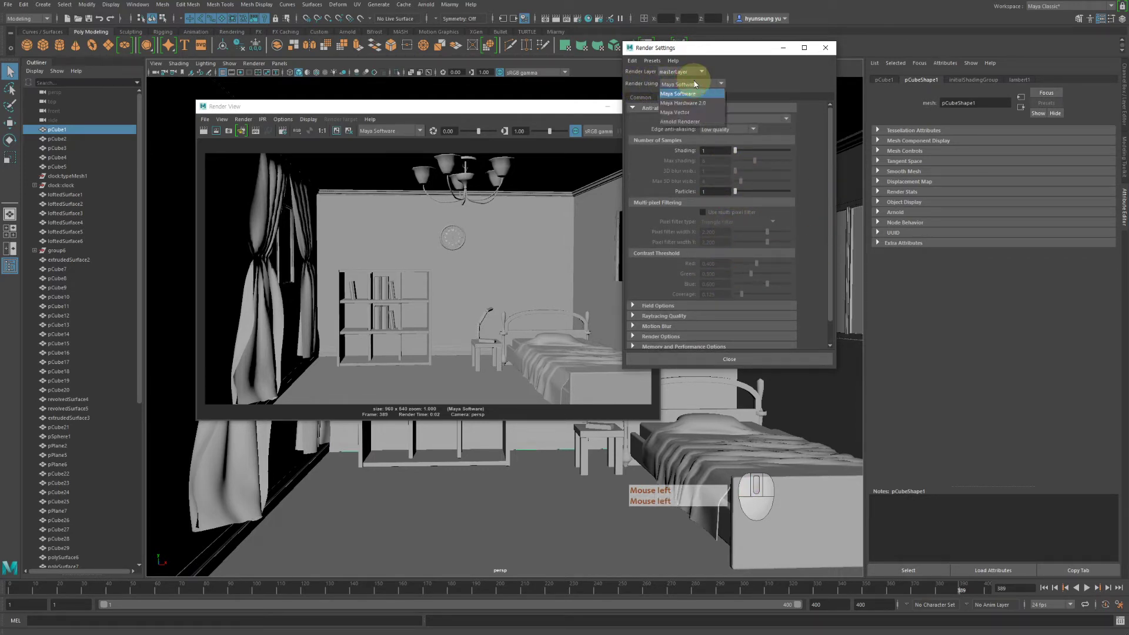
left_click(679, 121)
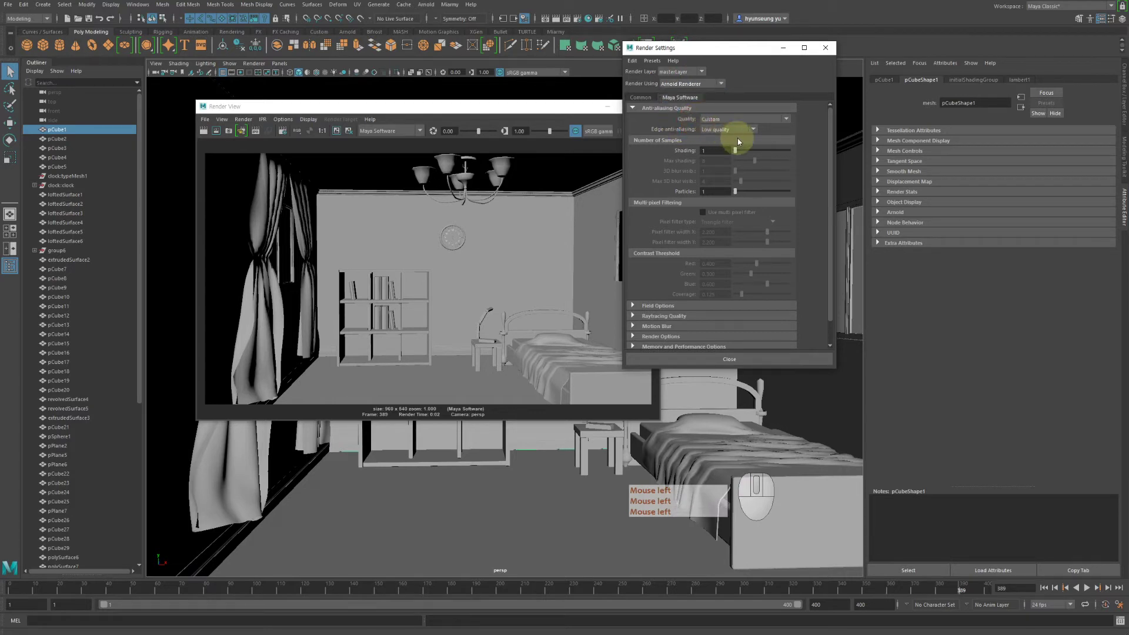
left_click(681, 98)
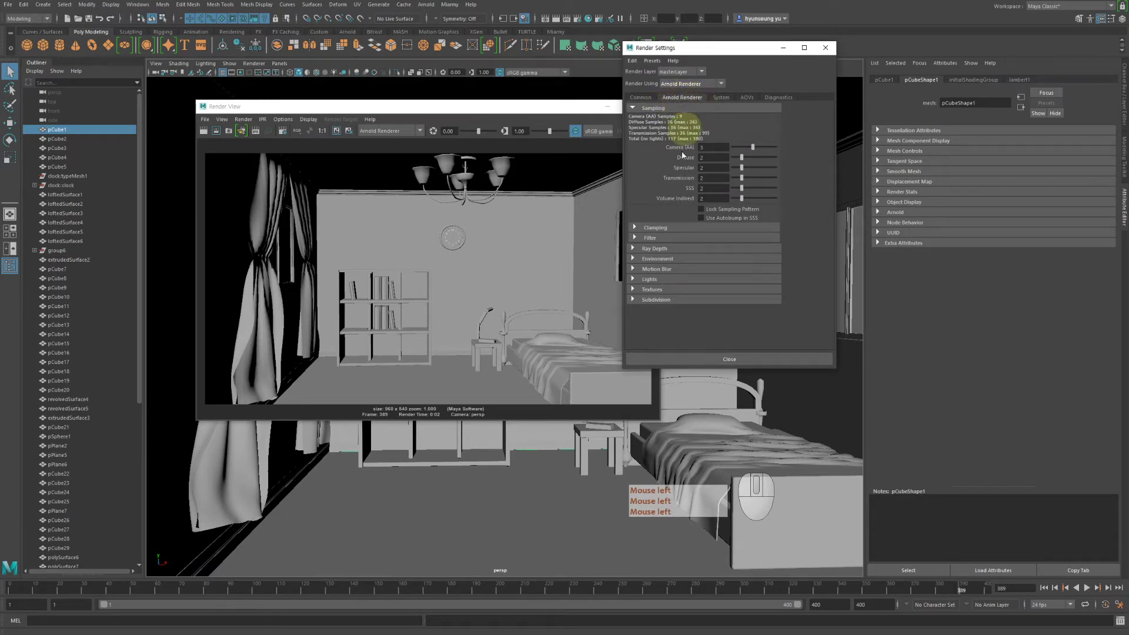
Step: Examine Arnold's System, AOVs, Diagnostics and sampling settings, and close the Render Settings
left_click(720, 97)
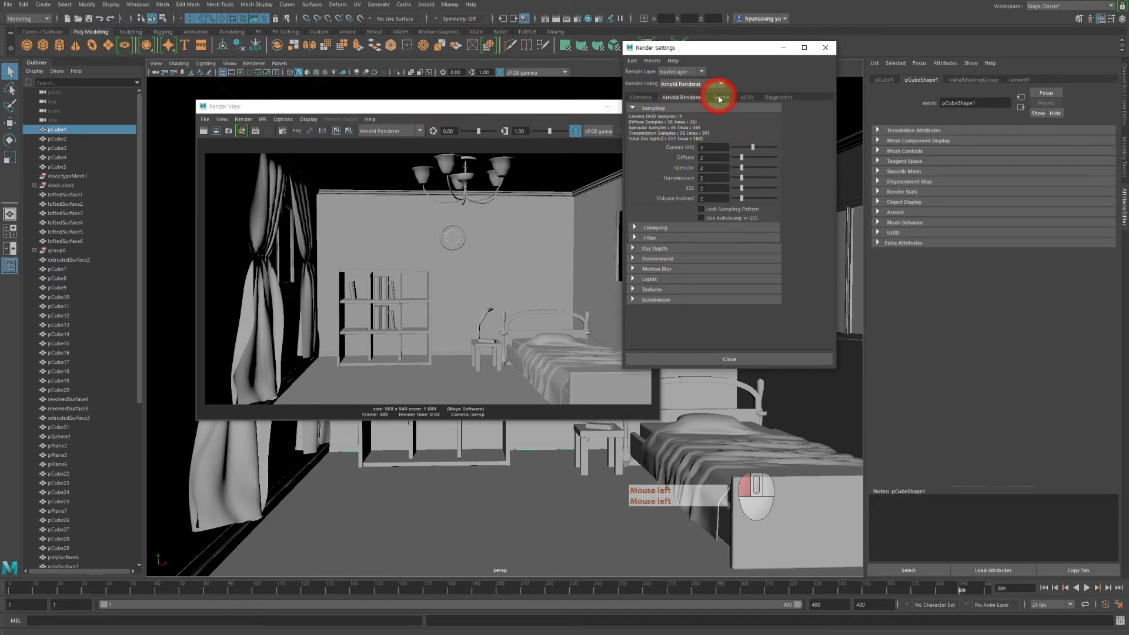
left_click(750, 97)
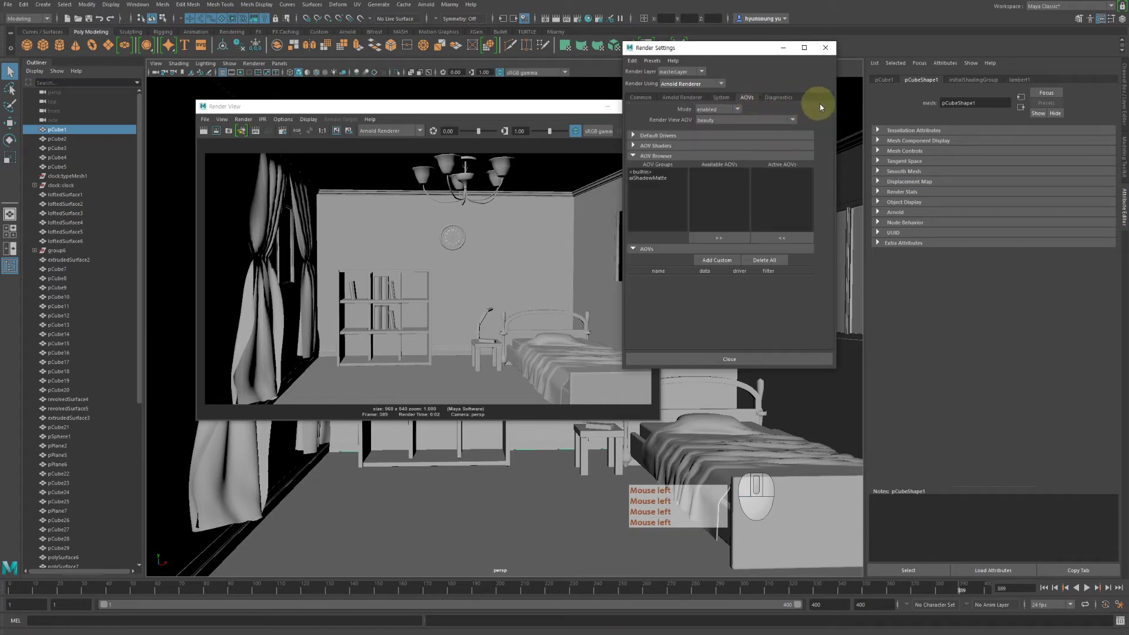
left_click(785, 98)
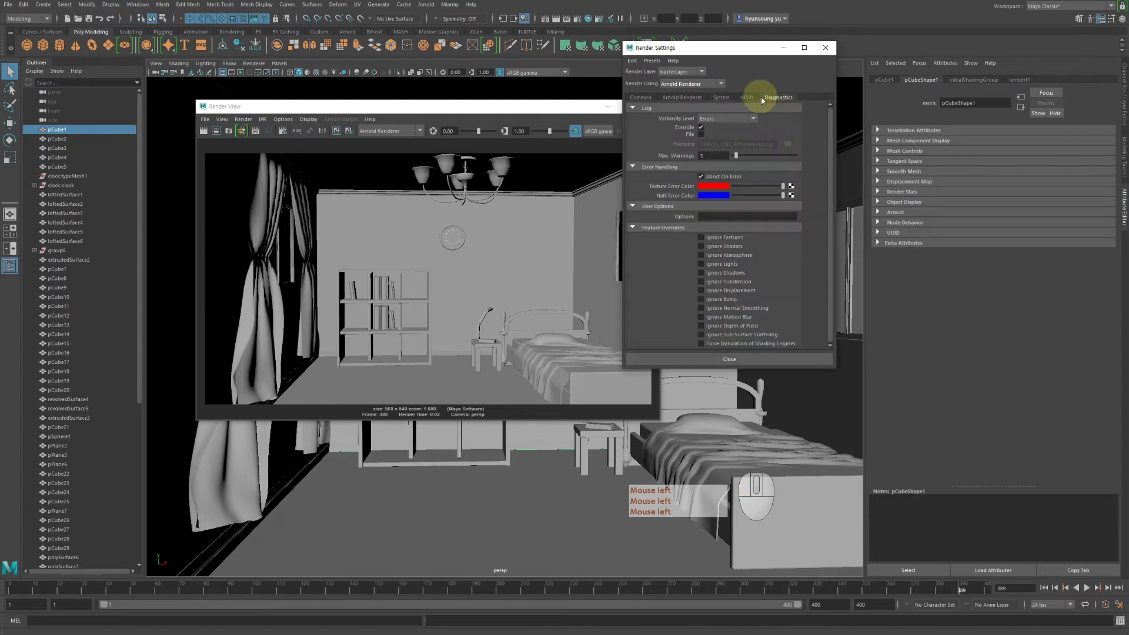
left_click(747, 99)
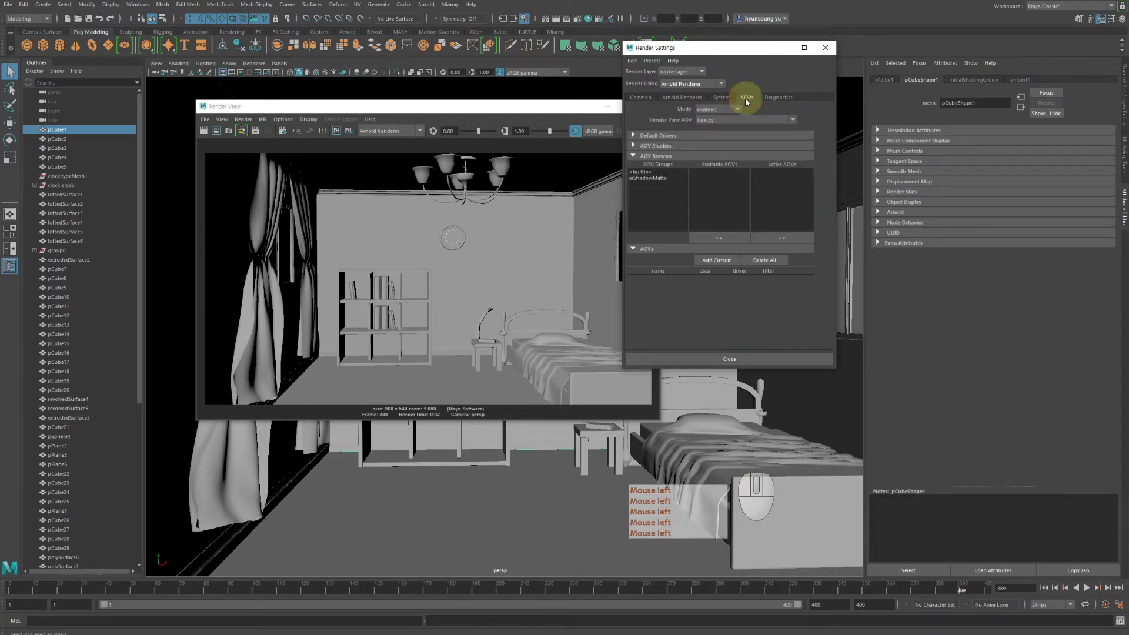
left_click(716, 97)
left_click(691, 98)
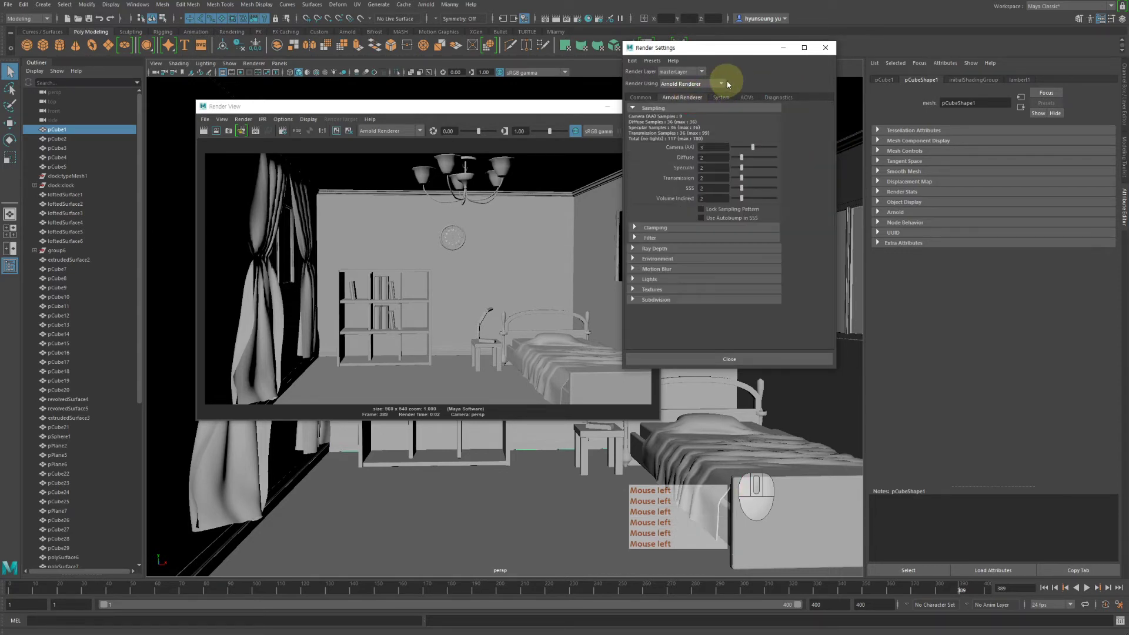
left_click(825, 48)
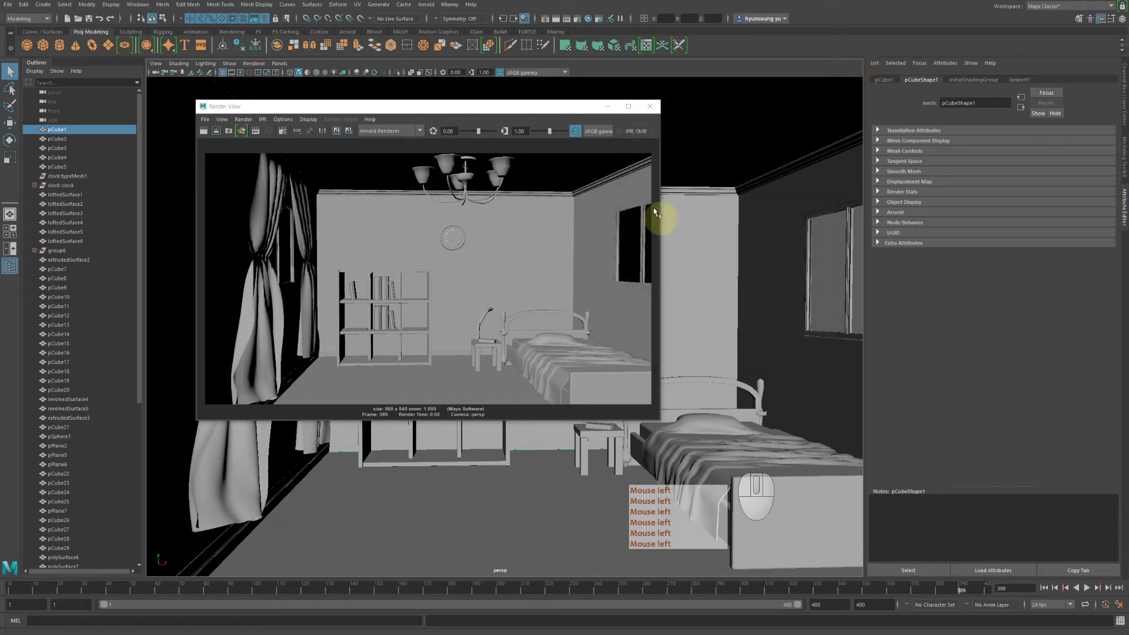
Step: Open the Hypershade, compare the Maya and Arnold shader lists, and create a Blinn material for review of its attributes
left_click(588, 18)
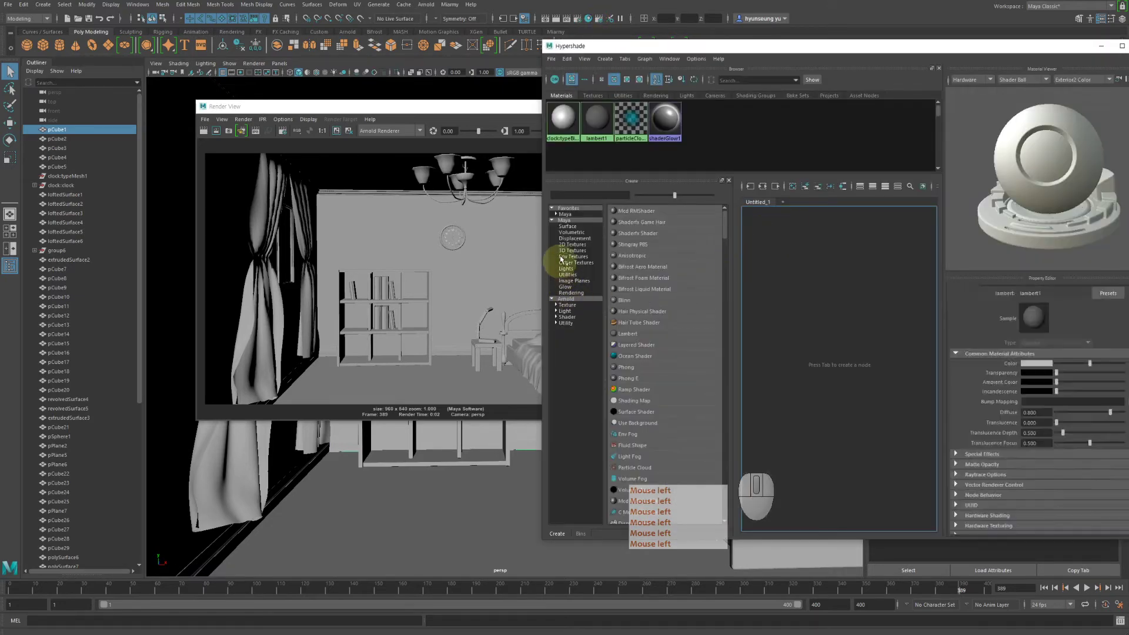
left_click(564, 263)
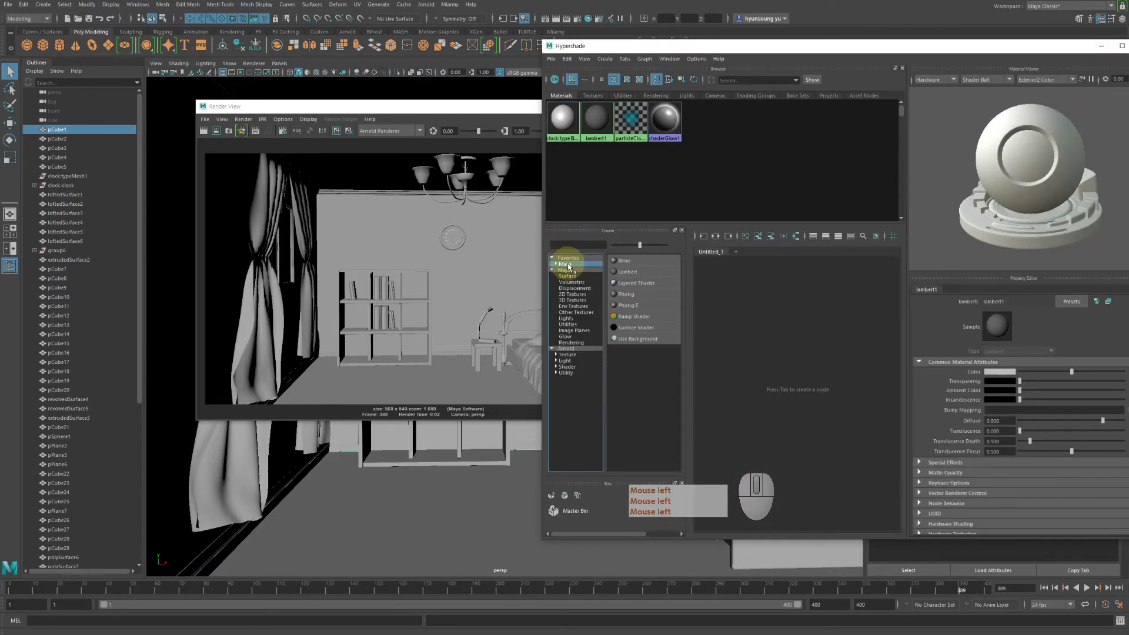
left_click(567, 367)
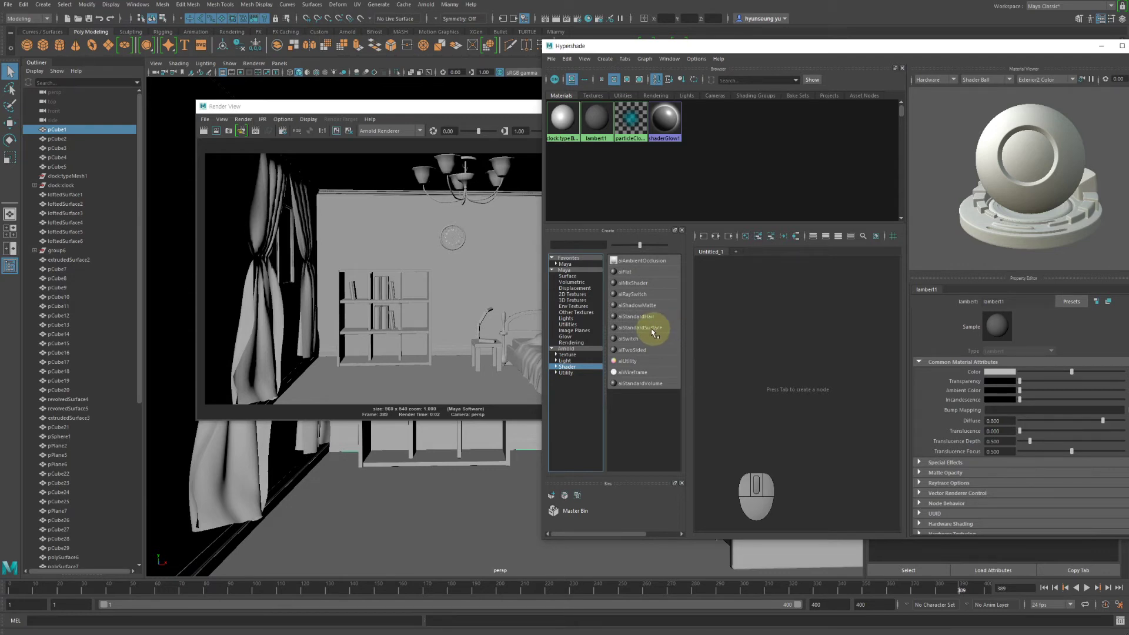
left_click(566, 264)
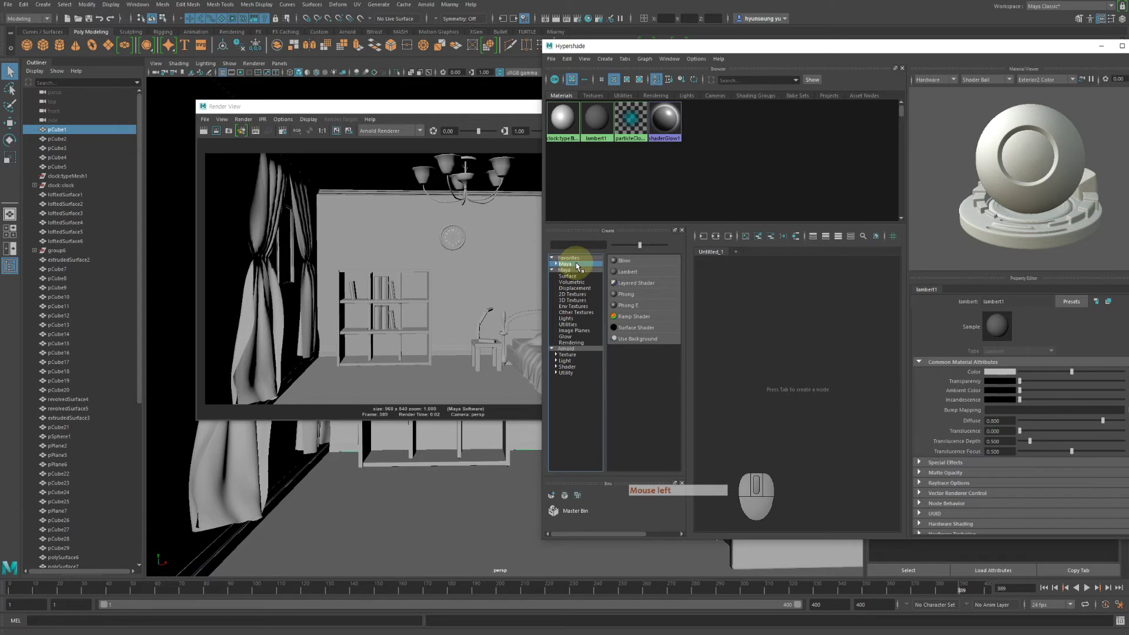
left_click(629, 262)
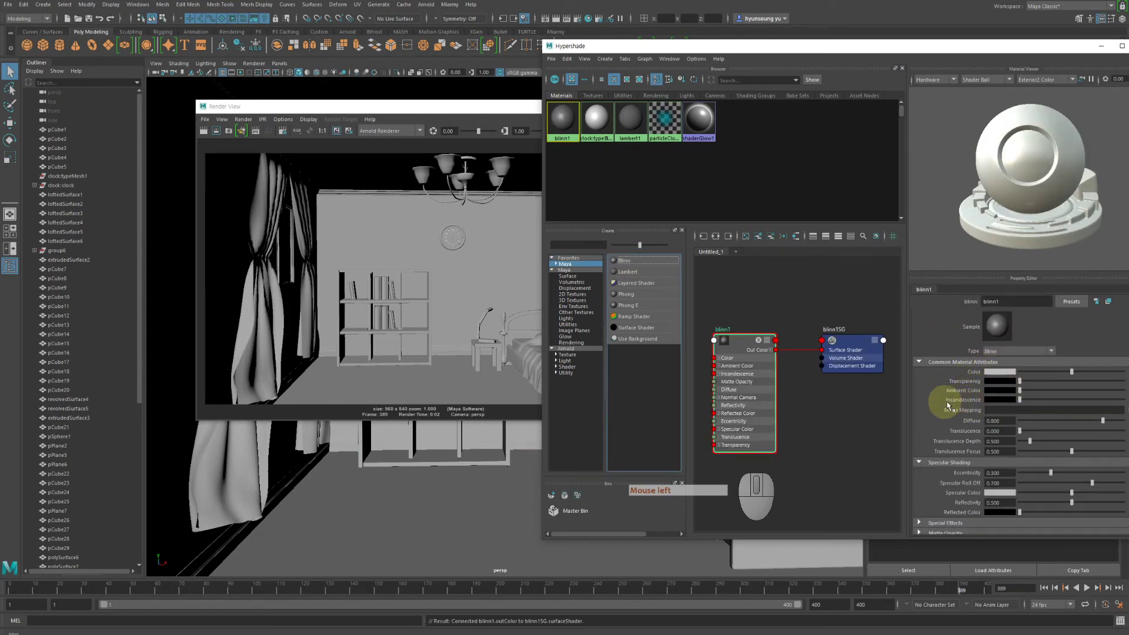
scroll(959, 406, "down", 3)
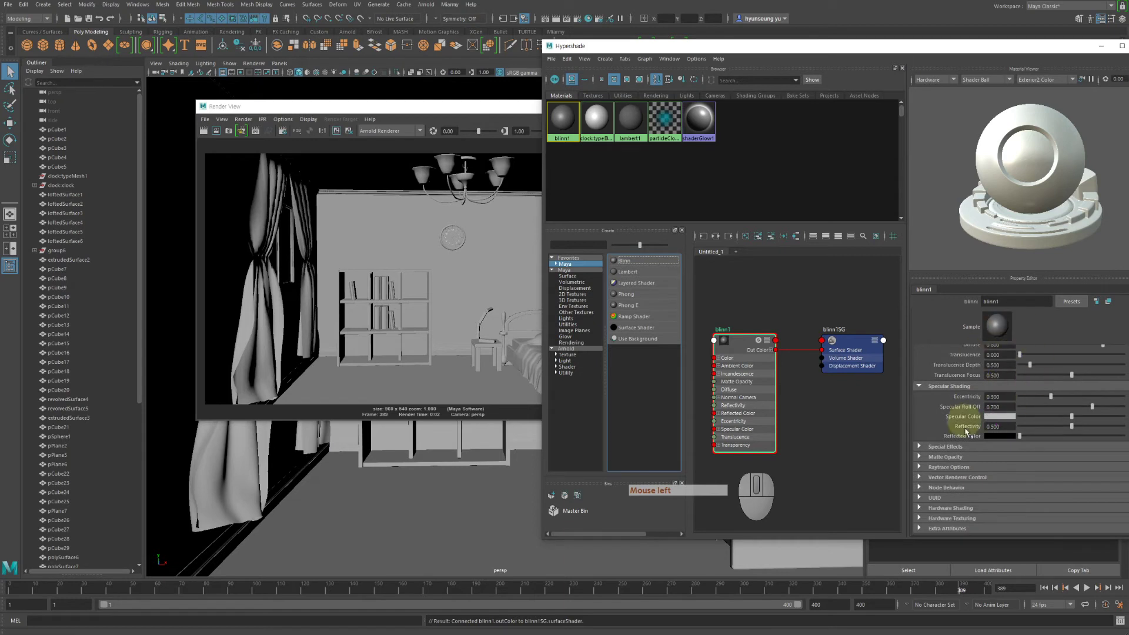
scroll(1007, 411, "up", 3)
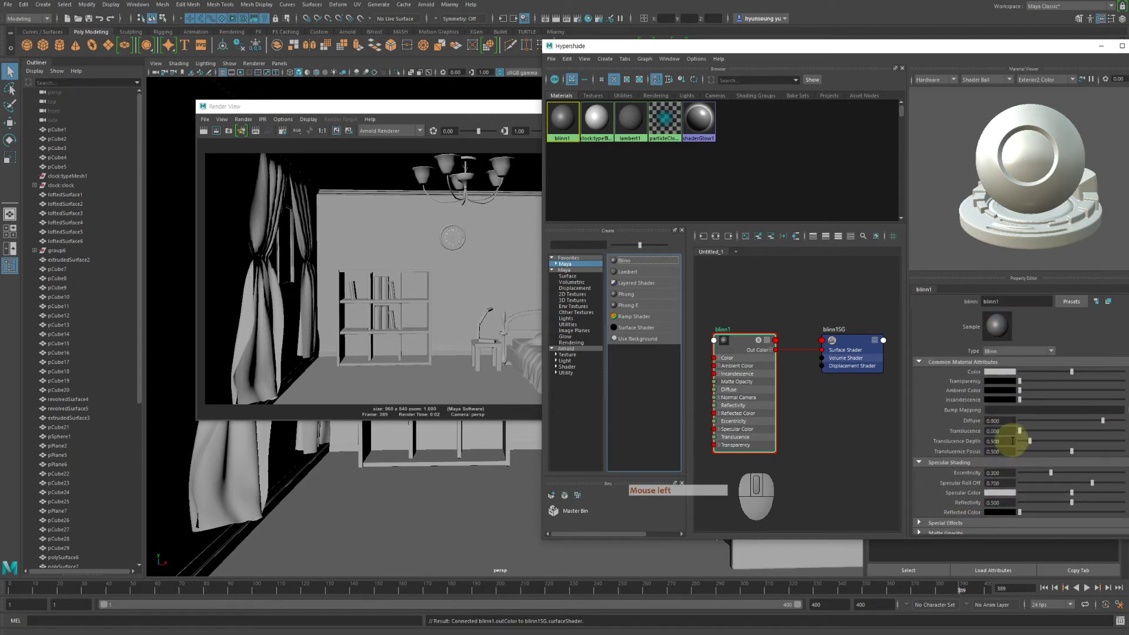
scroll(1015, 432, "down", 1)
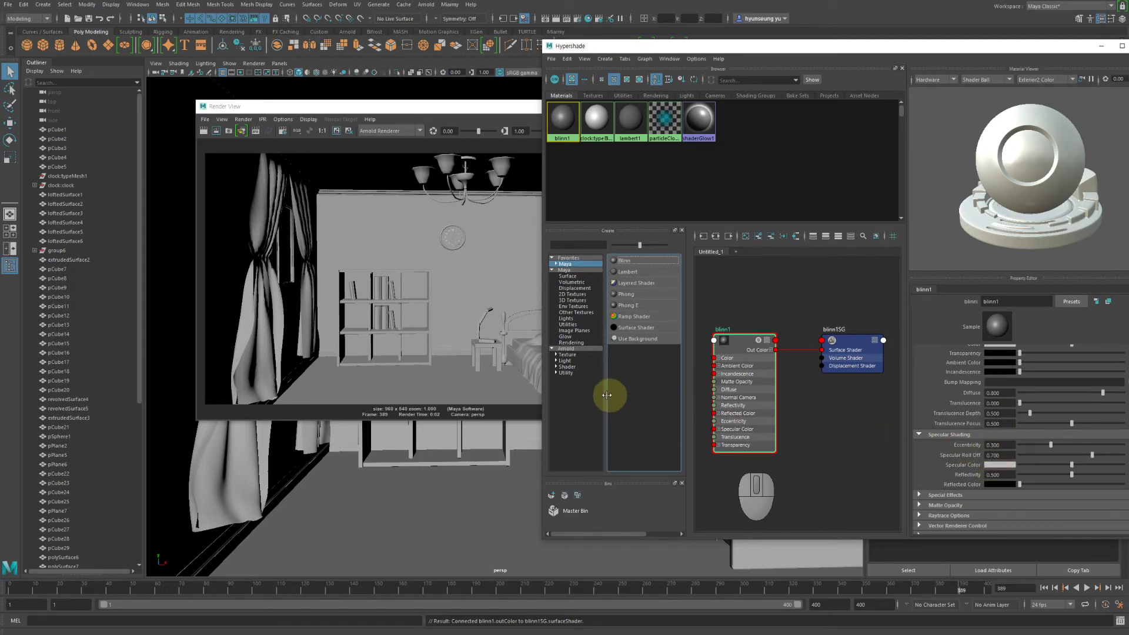
Step: Create an aiStandardSurface material from the Arnold shaders in the Hypershade
left_click(568, 367)
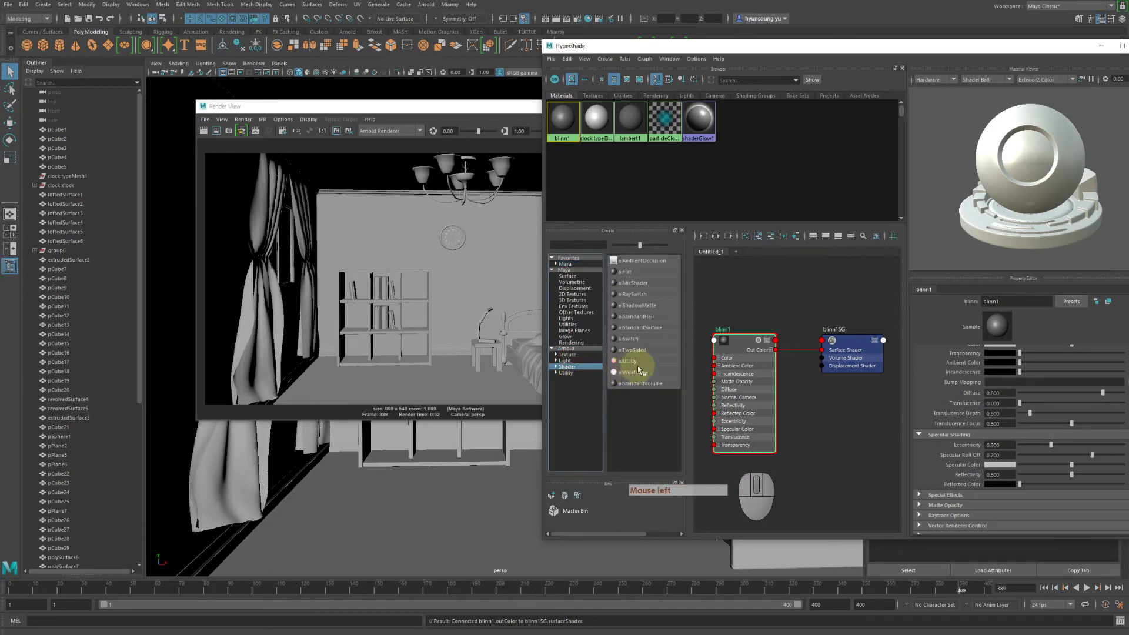
left_click(639, 333)
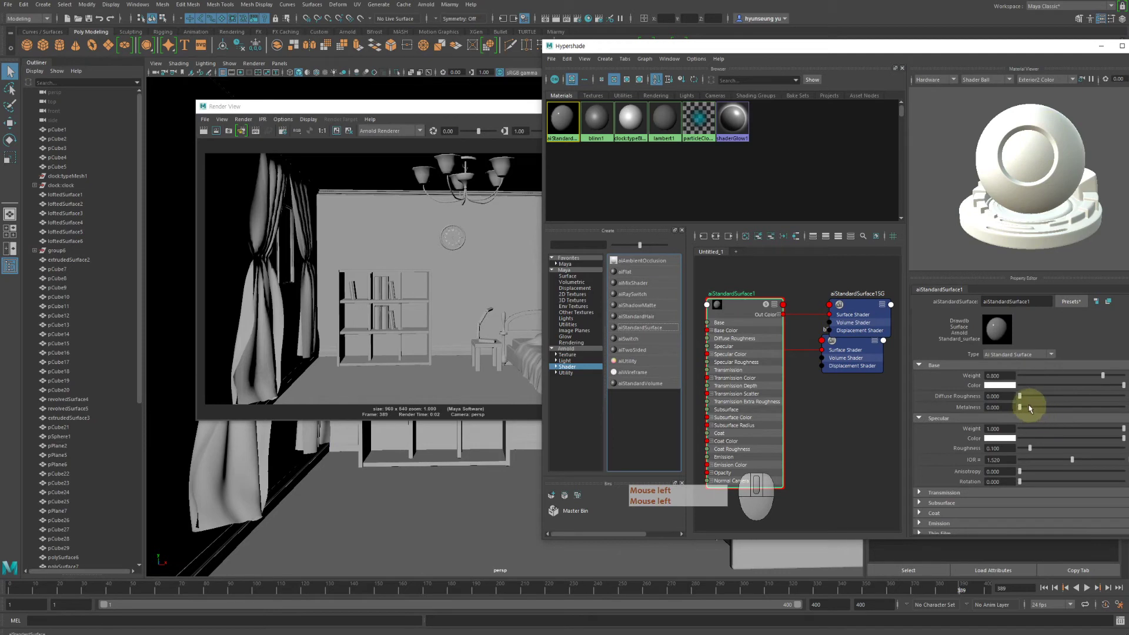
Step: Examine the aiStandardSurface material's Specular, Transmission, Subsurface, Coat, Emission and Geometry attributes, and close the Hypershade
left_click(937, 418)
left_click(945, 429)
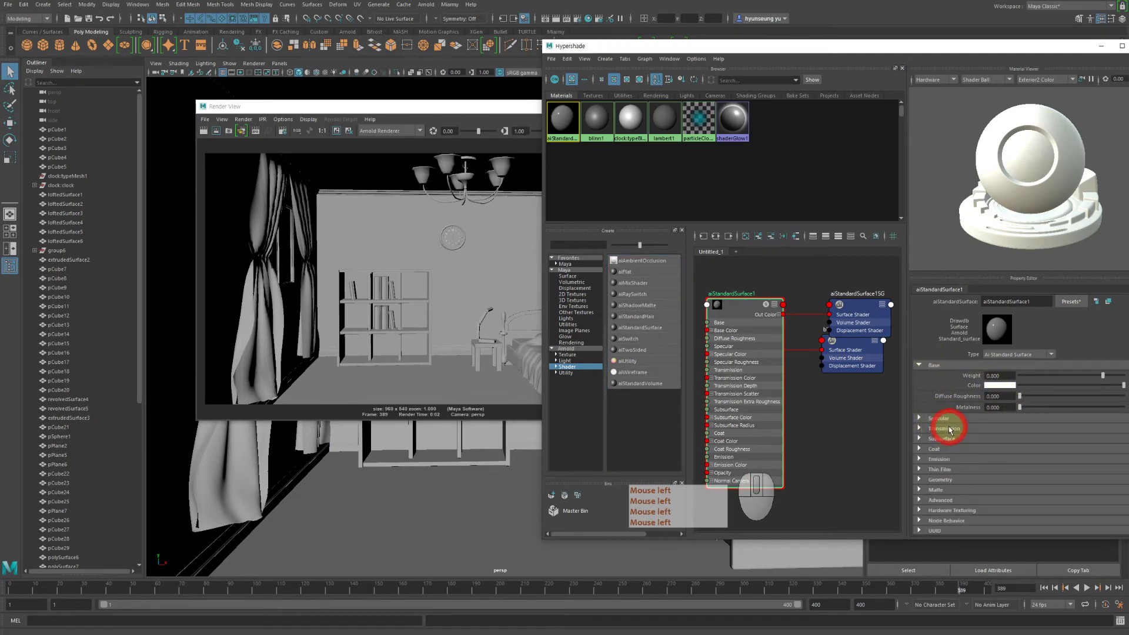
left_click(947, 430)
left_click(945, 440)
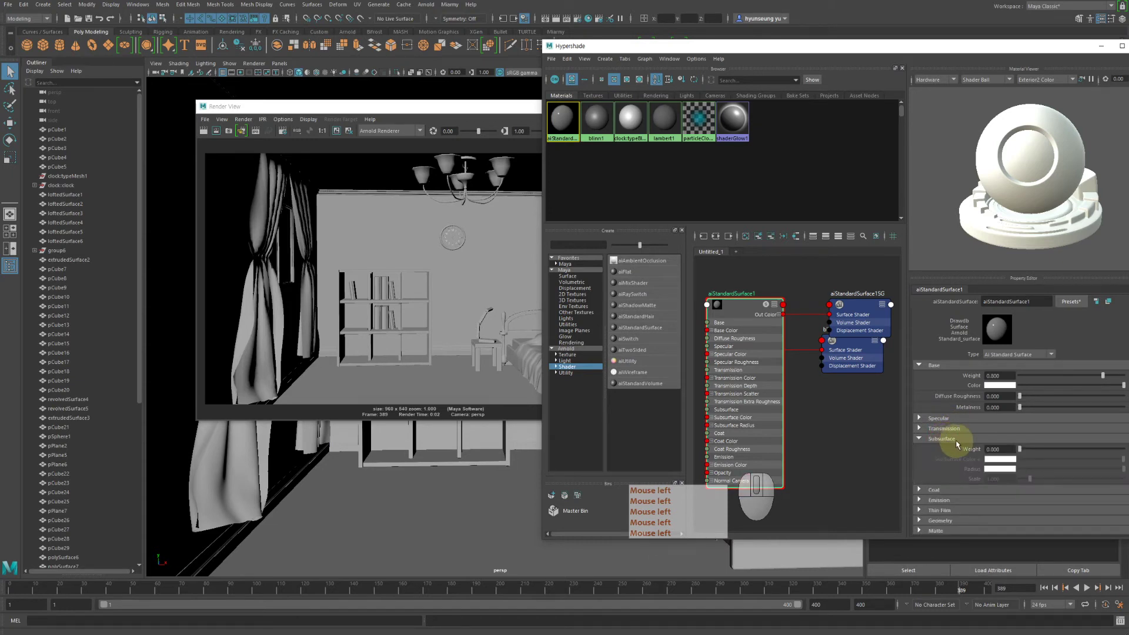
left_click(952, 440)
left_click(945, 450)
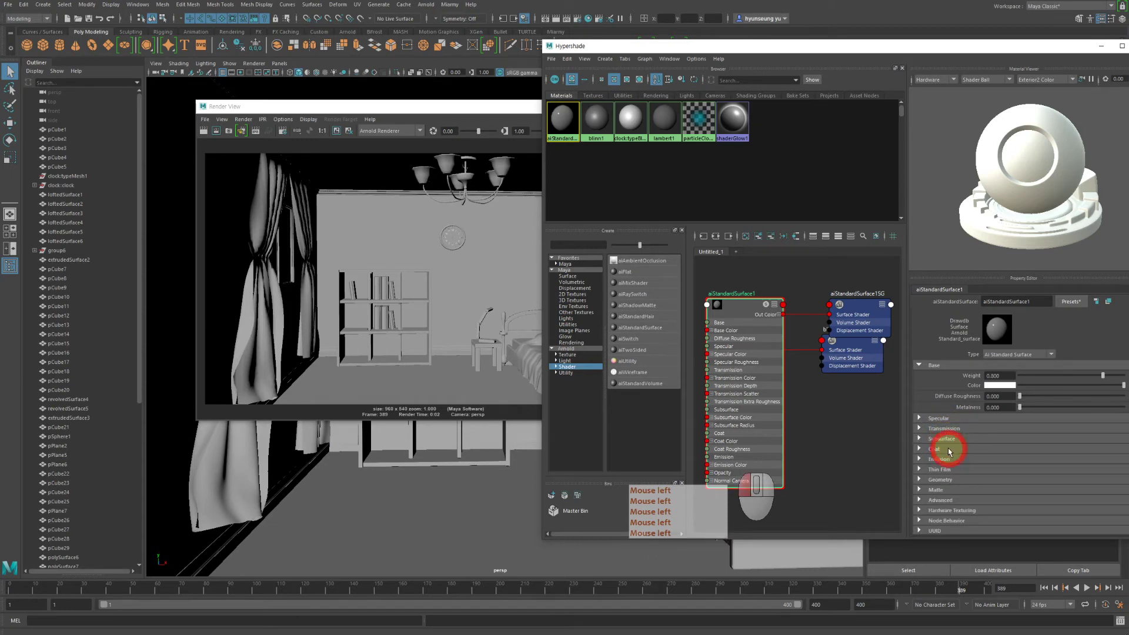
left_click(948, 451)
left_click(953, 460)
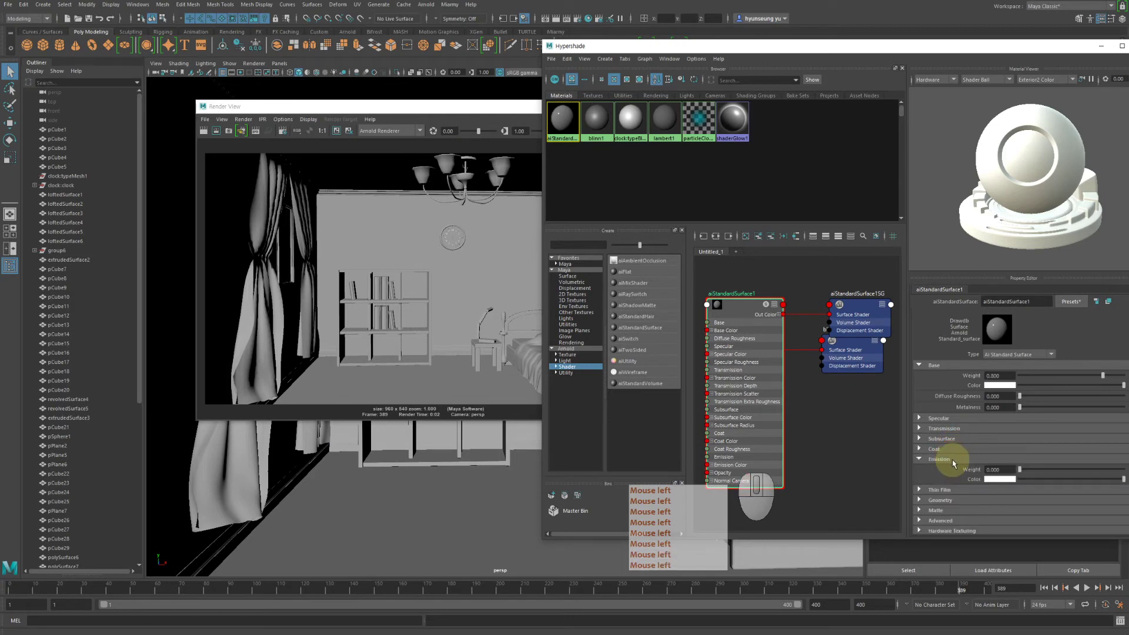
left_click(953, 461)
left_click(948, 481)
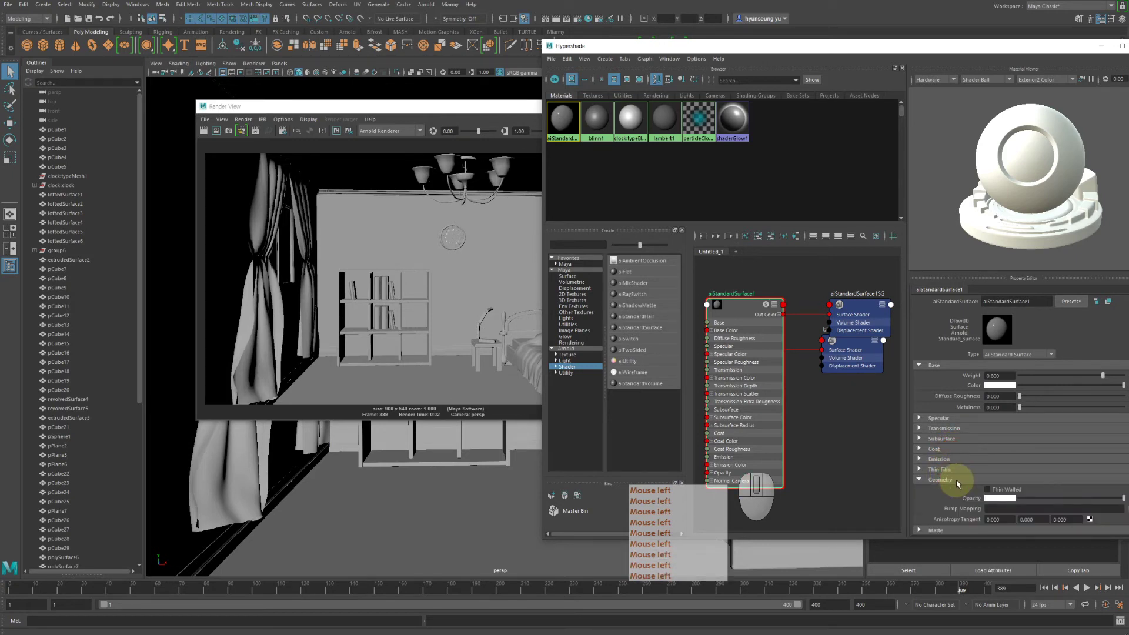
left_click(973, 481)
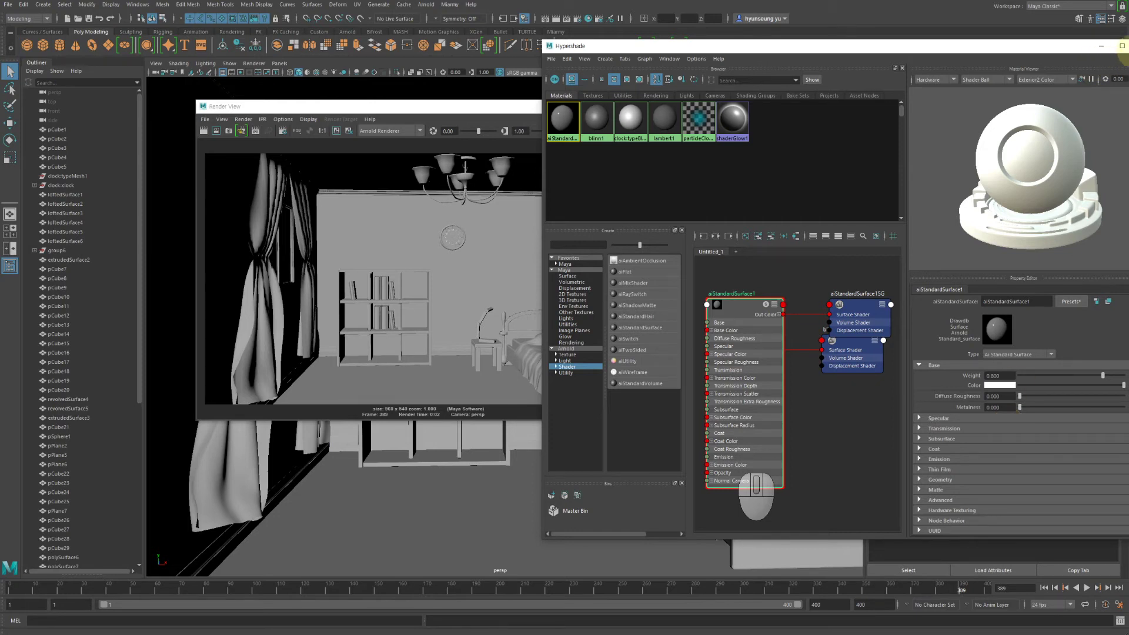
left_click(1122, 46)
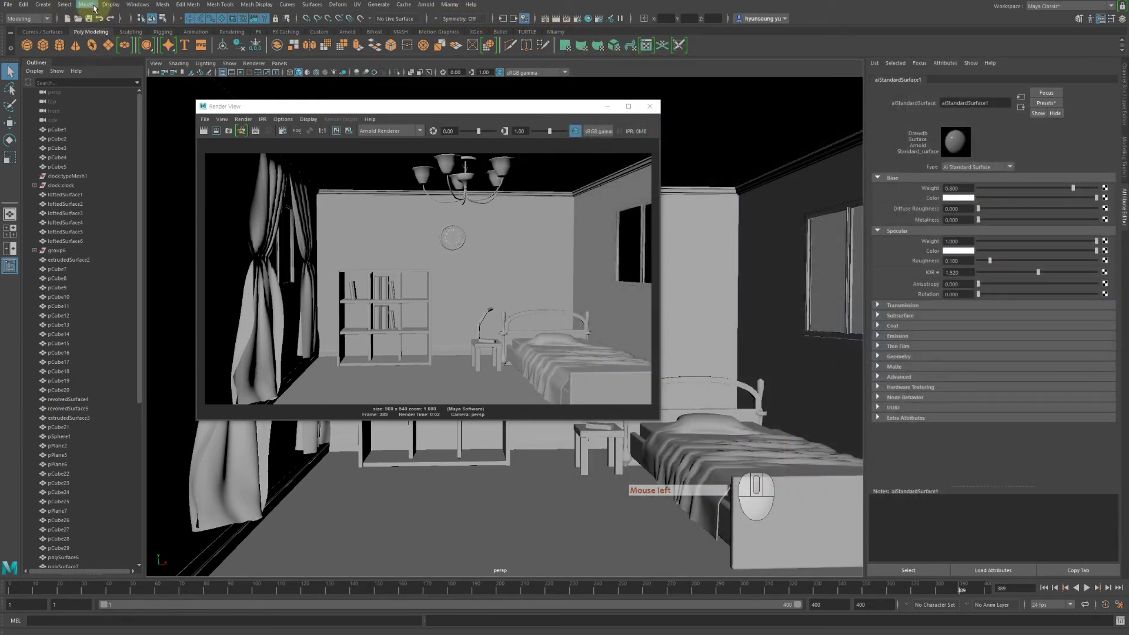
Step: Compare the light types Maya can create with the lights Arnold offers, and close the Render View
left_click(42, 5)
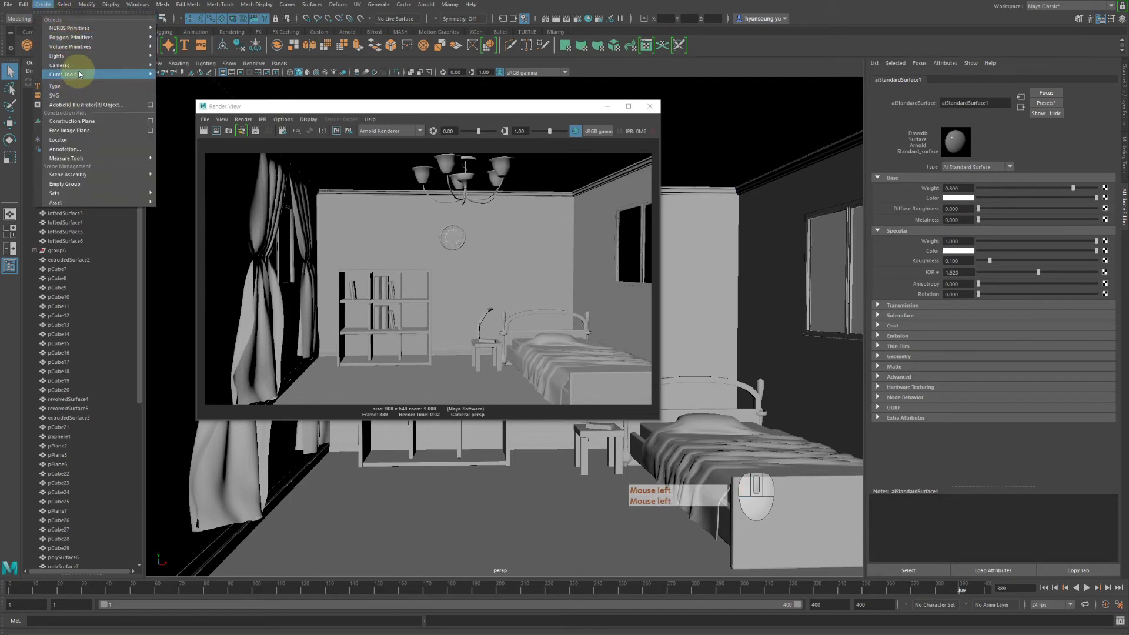
mouse_move(71, 56)
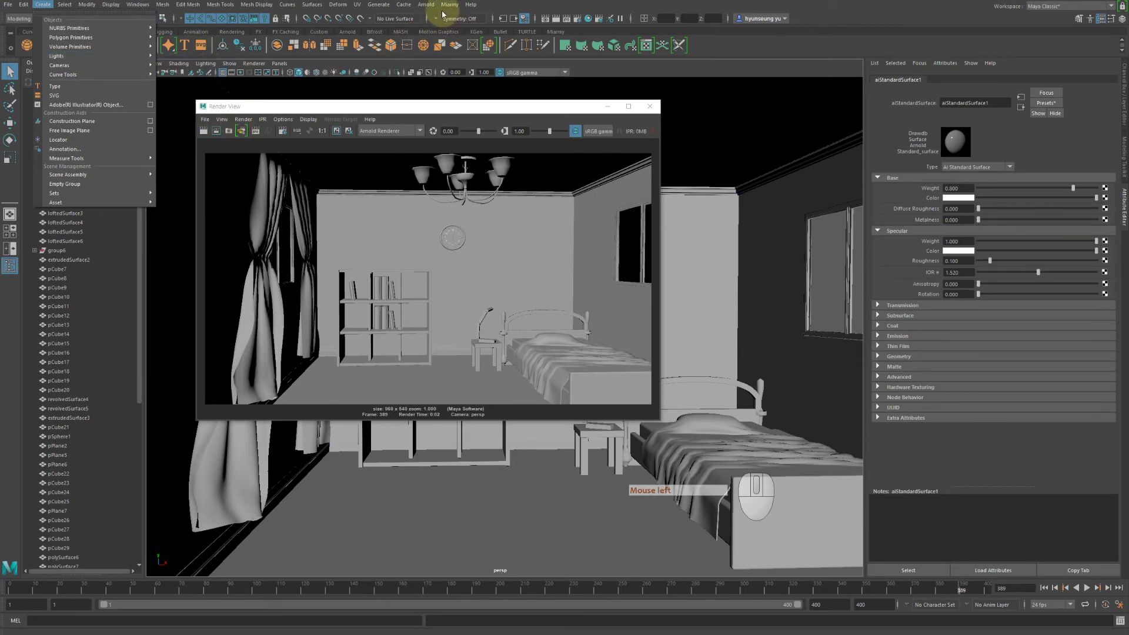
left_click(426, 4)
left_click(426, 4)
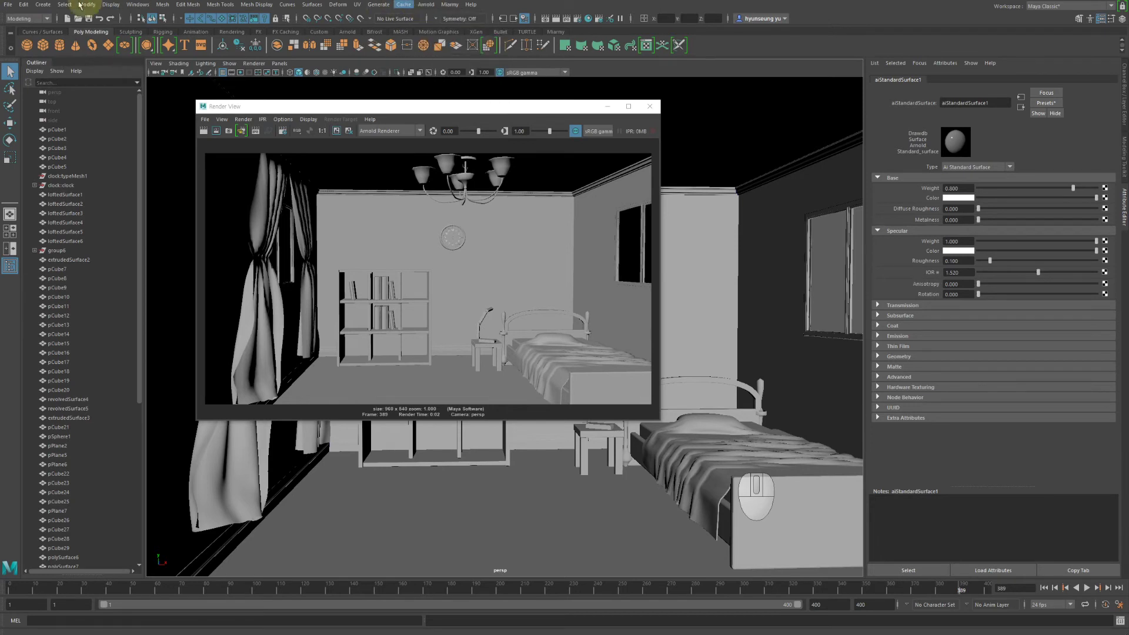
left_click(43, 4)
mouse_move(91, 75)
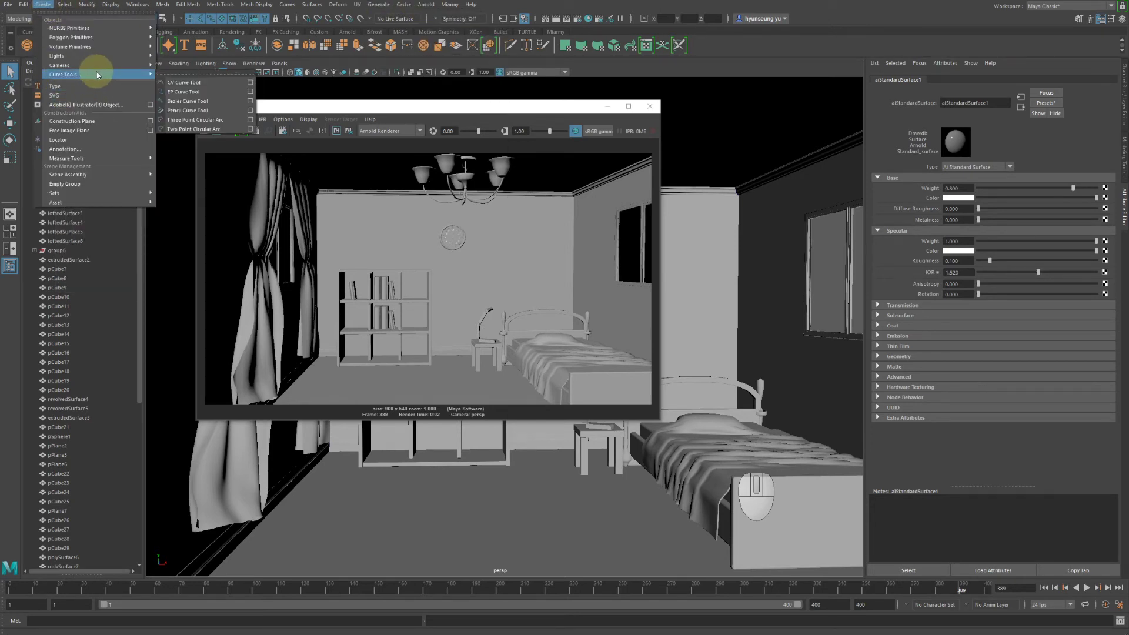
mouse_move(426, 5)
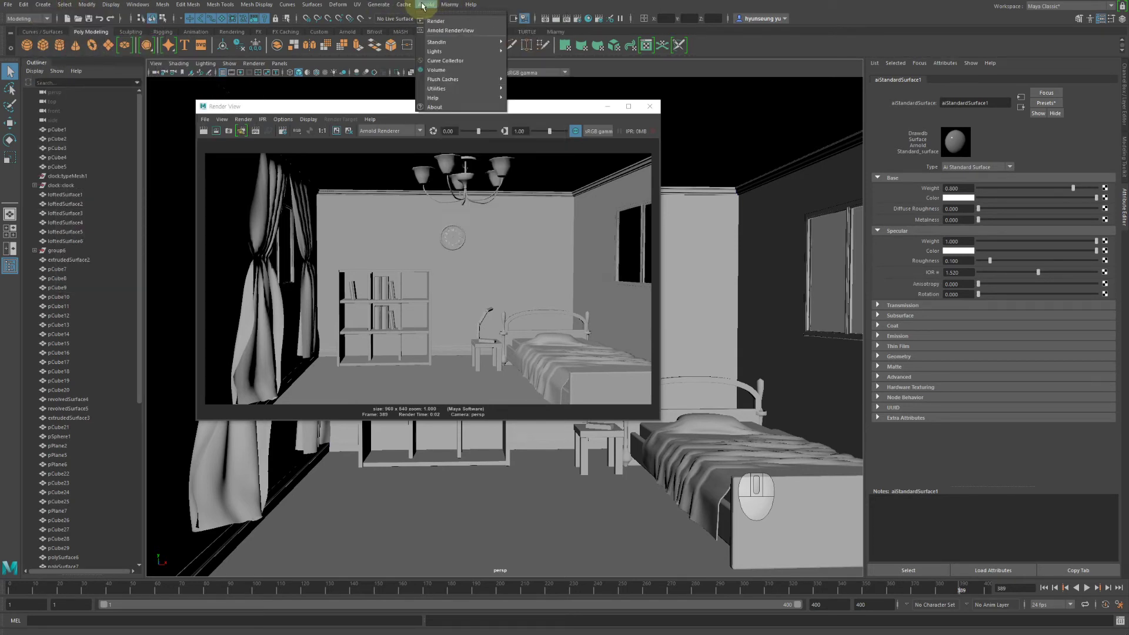
mouse_move(433, 50)
left_click(646, 110)
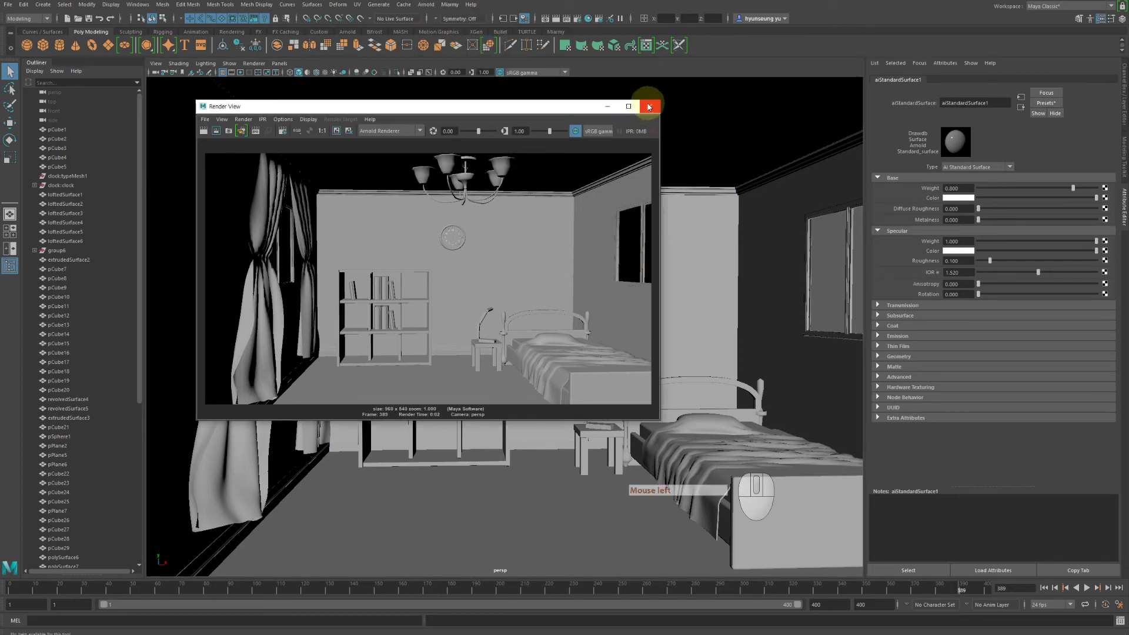
left_click(646, 110)
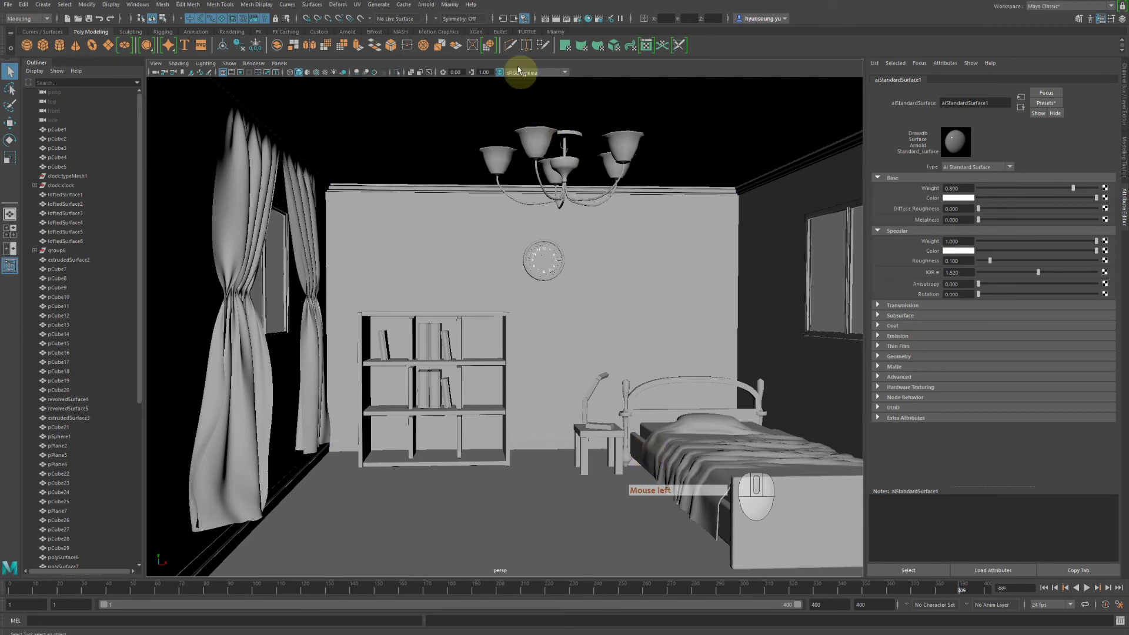
Step: Add an Arnold Skydome Light surrounding the bedroom scene and frame the open side of the room
left_click(426, 4)
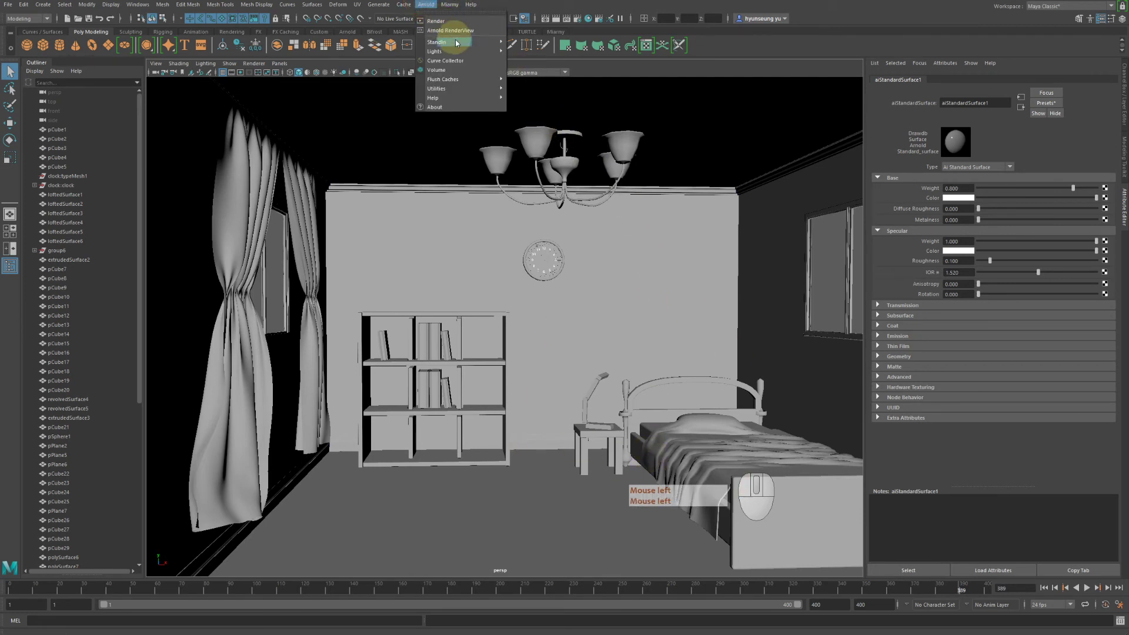
mouse_move(468, 45)
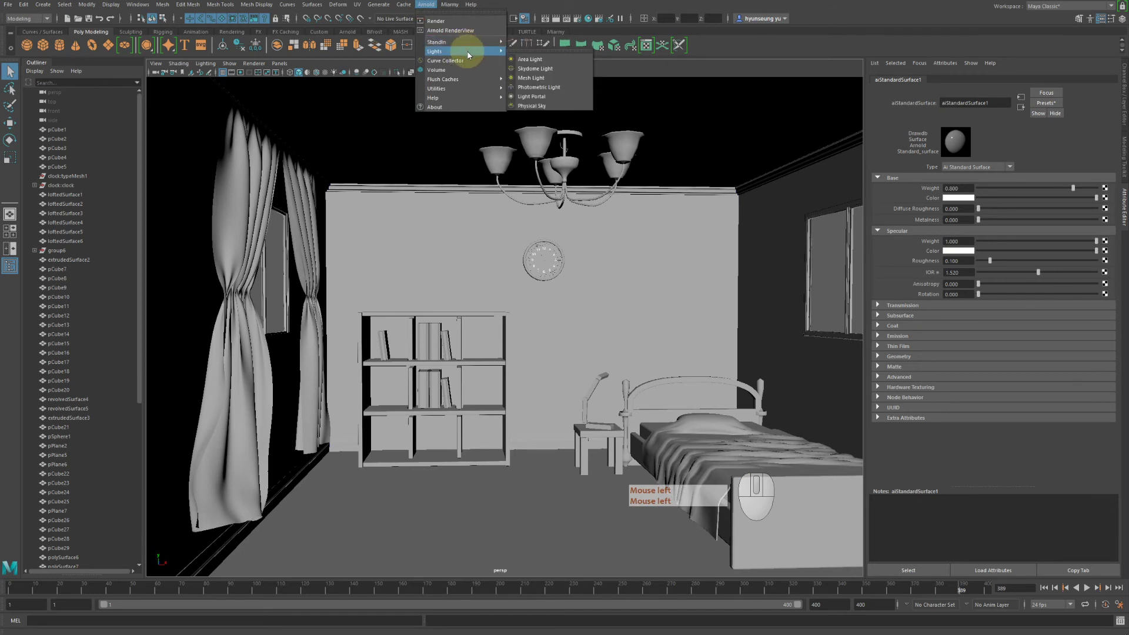
left_click(550, 71)
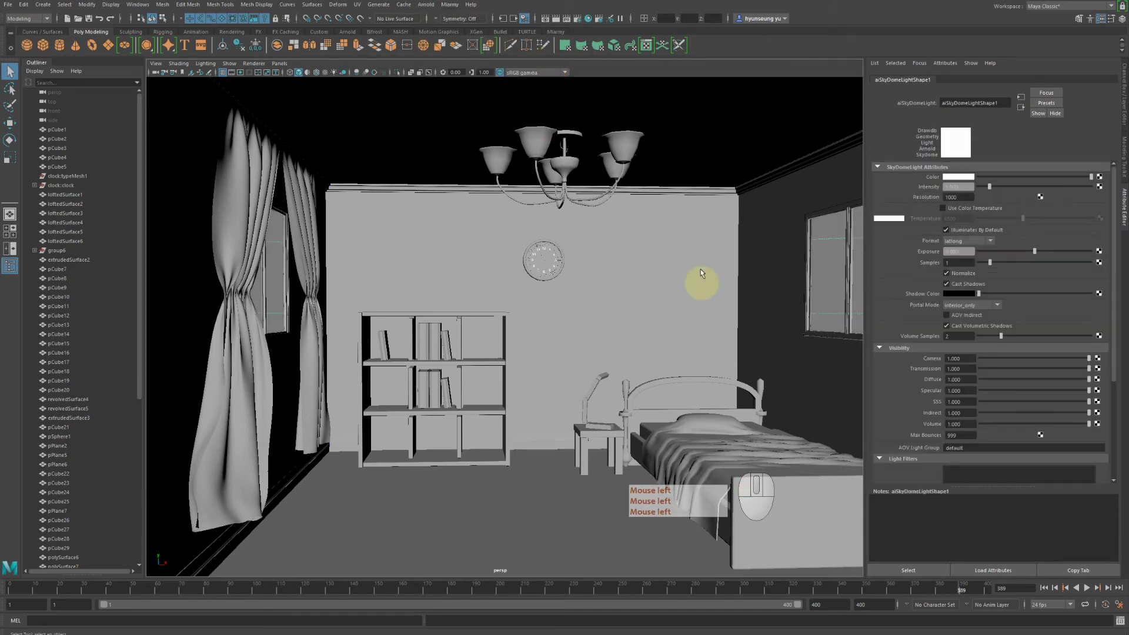
scroll(706, 256, "down", 15)
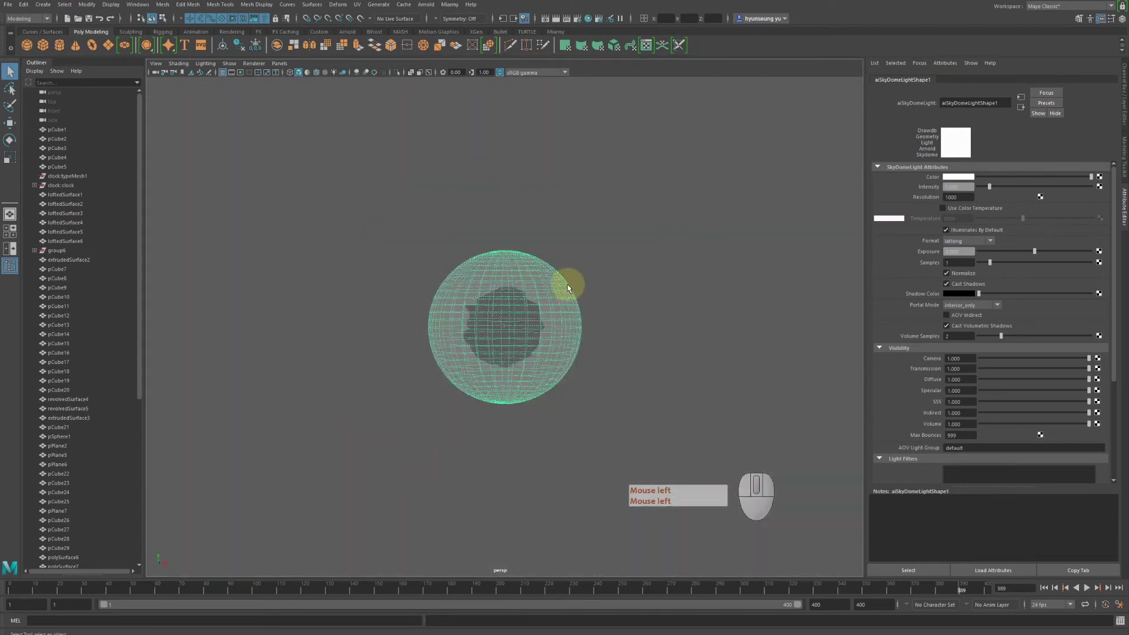
scroll(569, 287, "up", 15)
scroll(569, 287, "up", 10)
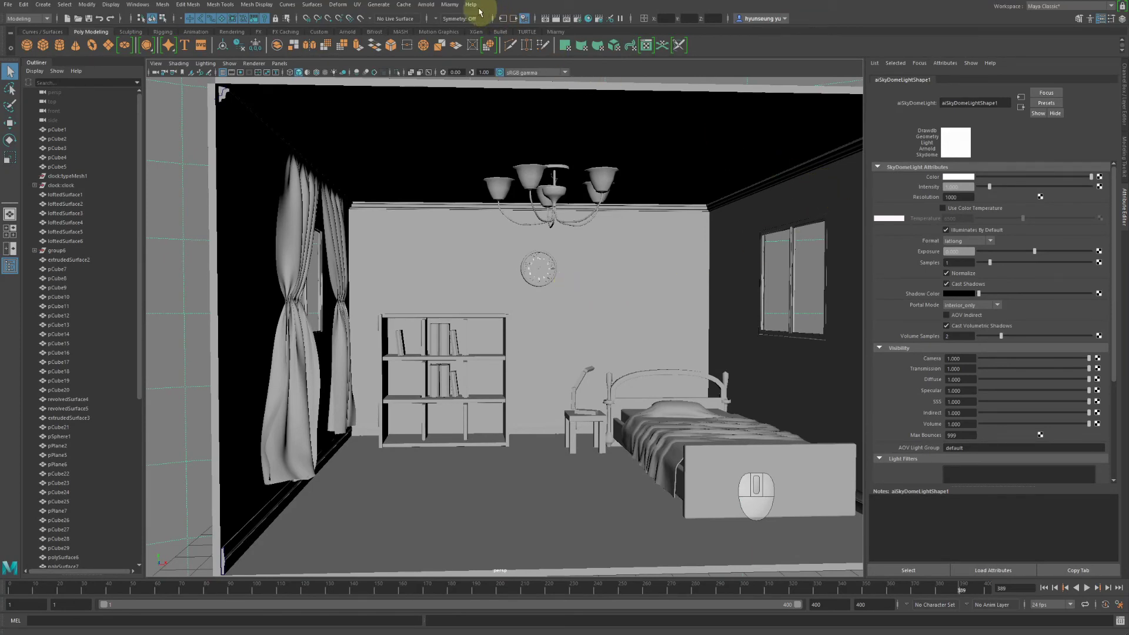
left_click(426, 4)
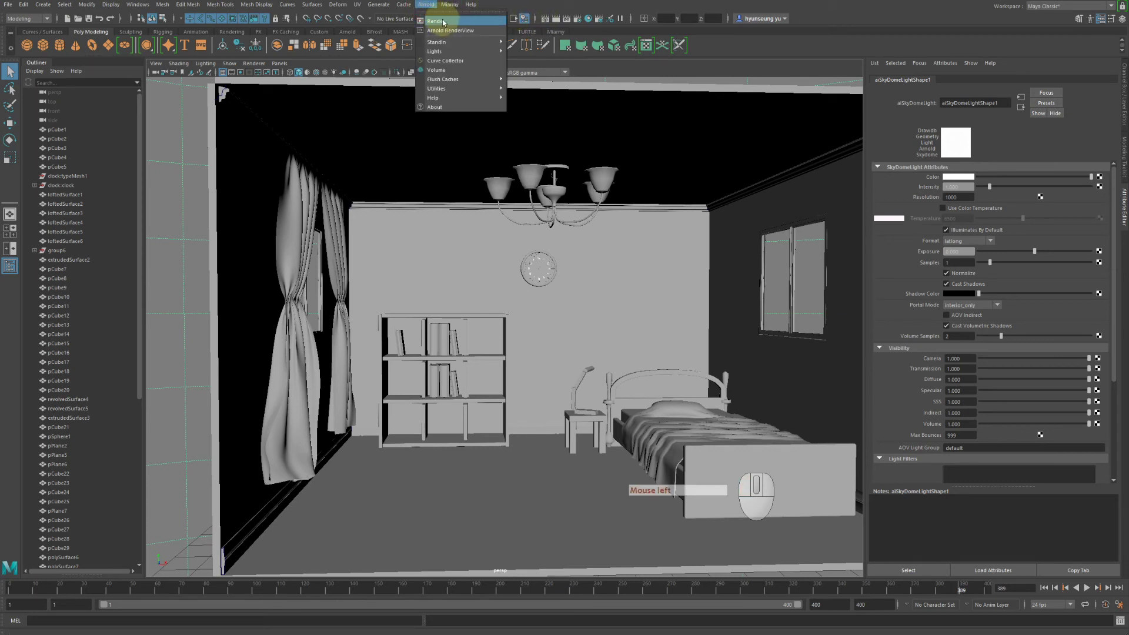
left_click(554, 22)
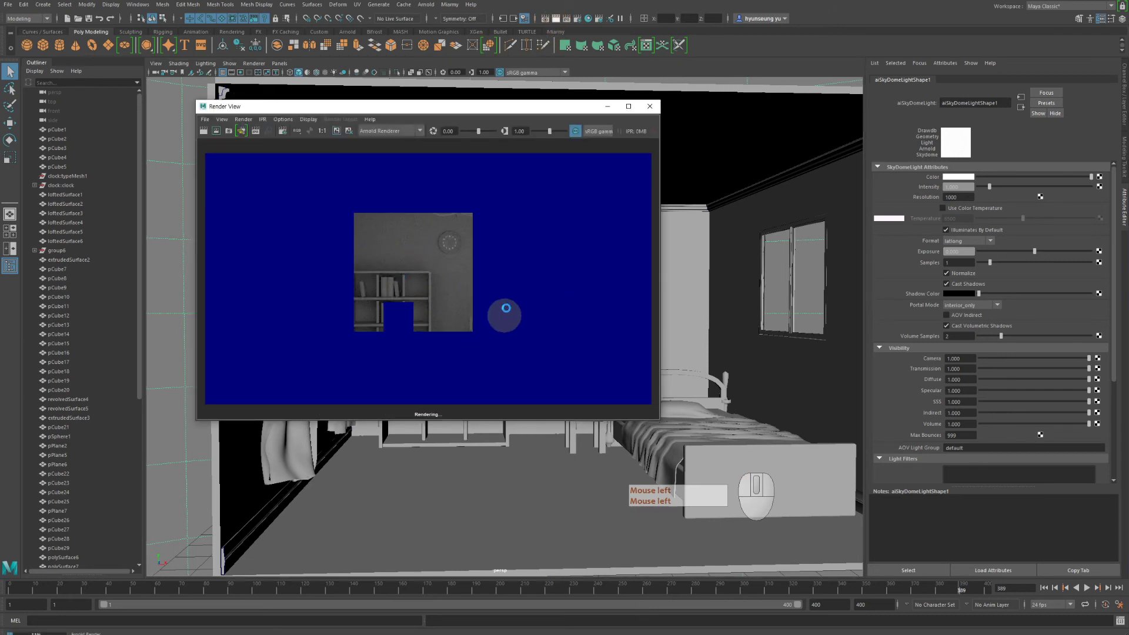
key("Escape")
key("Escape")
key("Escape")
key("Escape")
key("Escape")
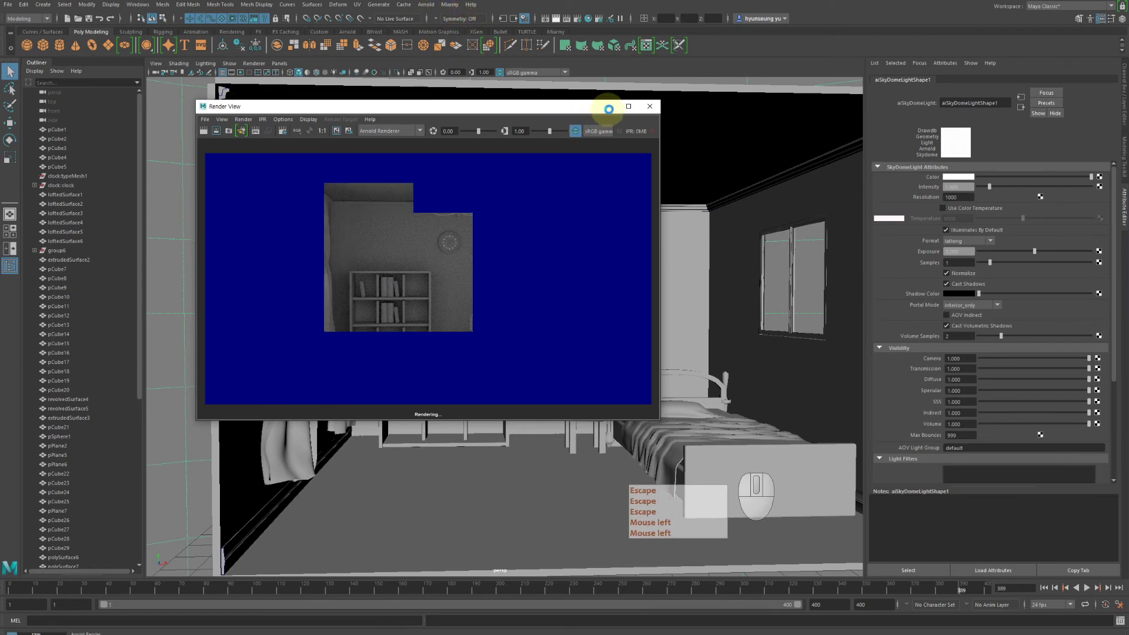
left_click(640, 107)
Step: Open the Arnold RenderView and show the live render of the skydome-lit bedroom from the perspective camera
left_click(429, 4)
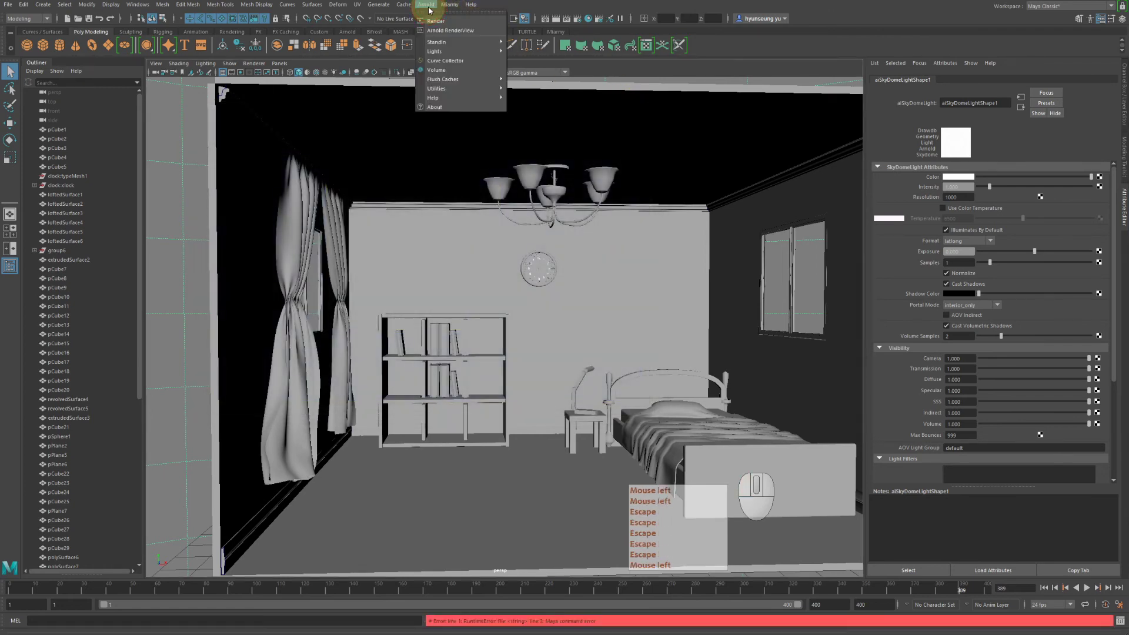
left_click(450, 21)
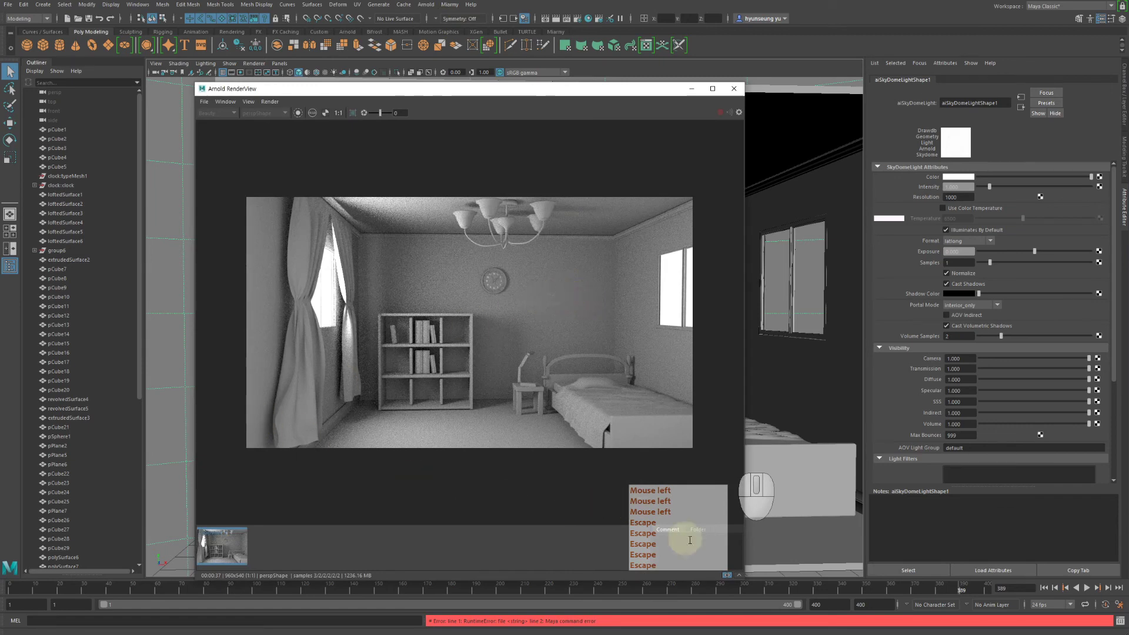
left_click(727, 577)
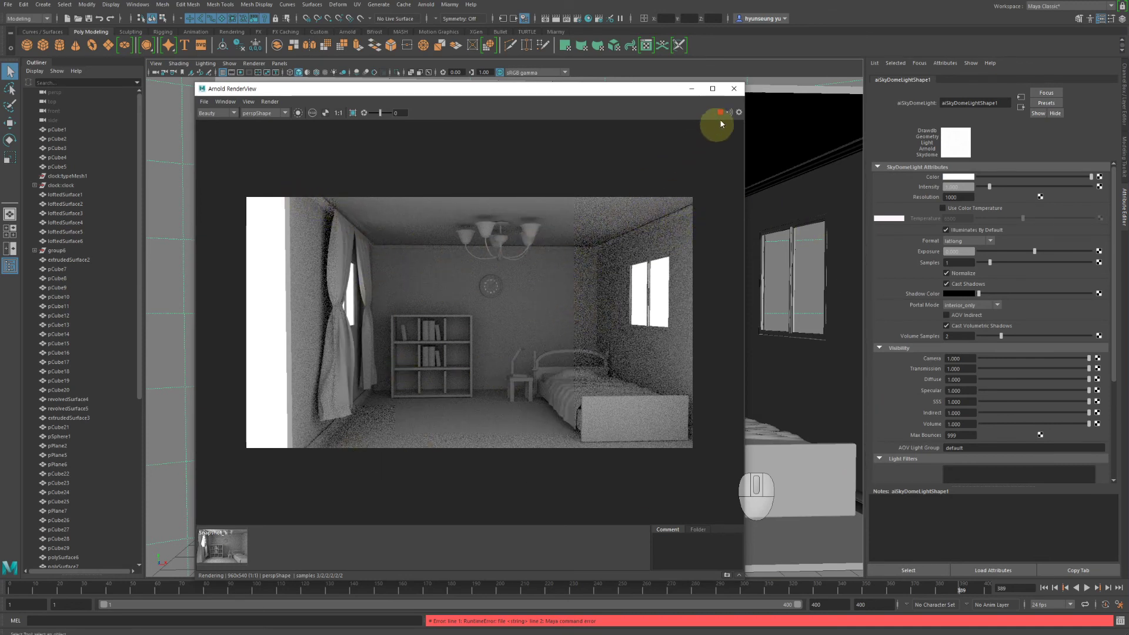
left_click(451, 4)
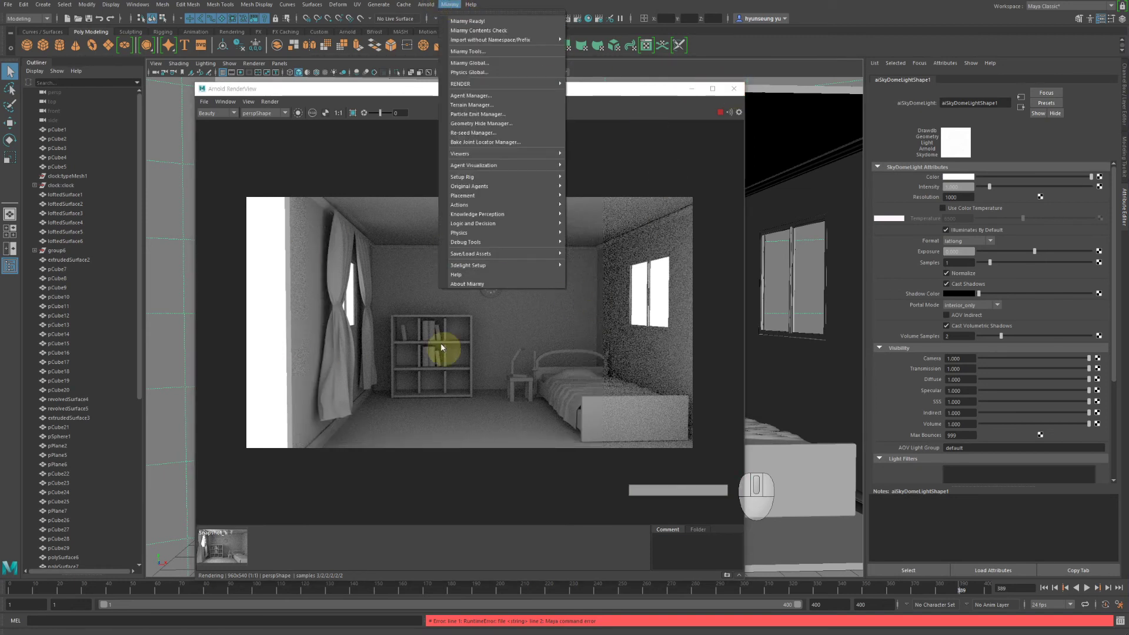
left_click(722, 573)
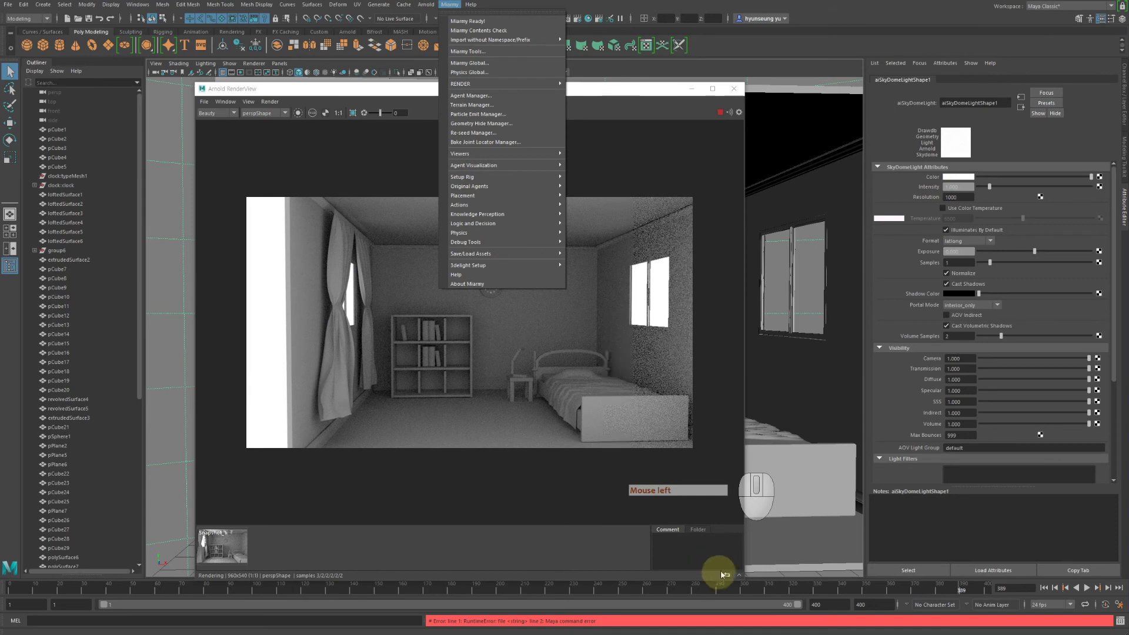
left_click(531, 497)
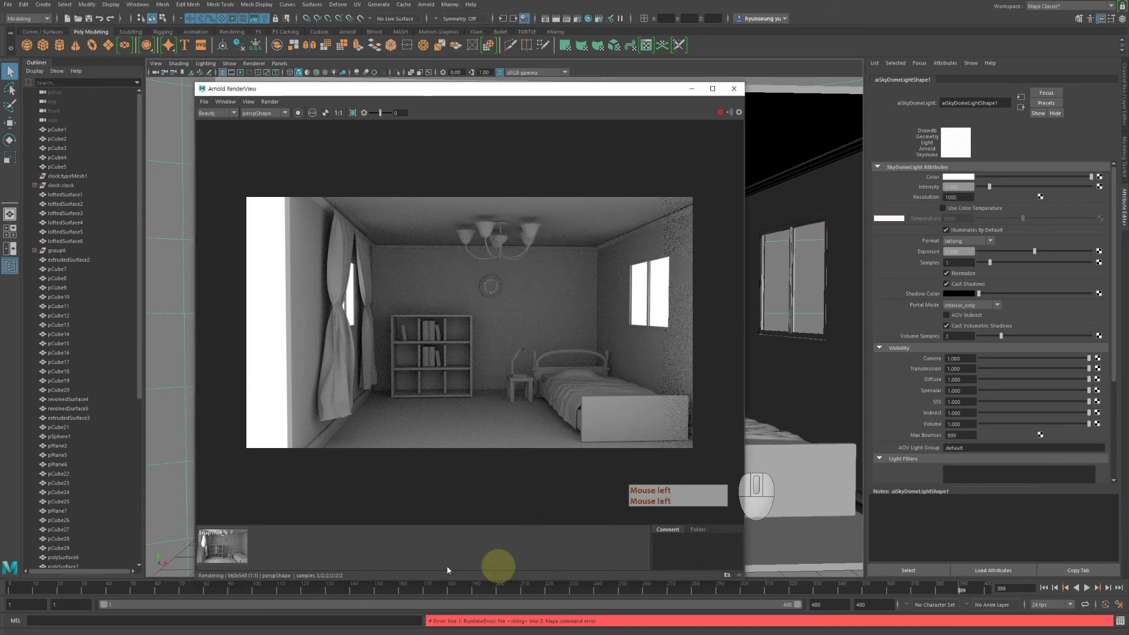
Step: Display the stored bedroom snapshot in the Arnold RenderView and examine its noise, window light and shadows up close
left_click(221, 545)
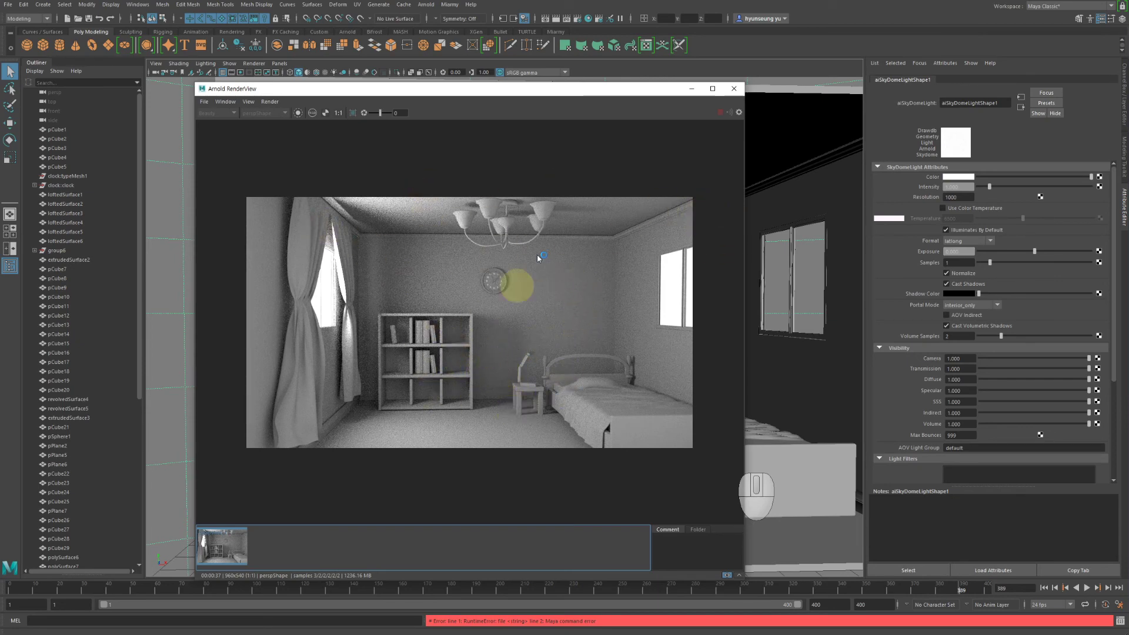
scroll(370, 344, "up", 5)
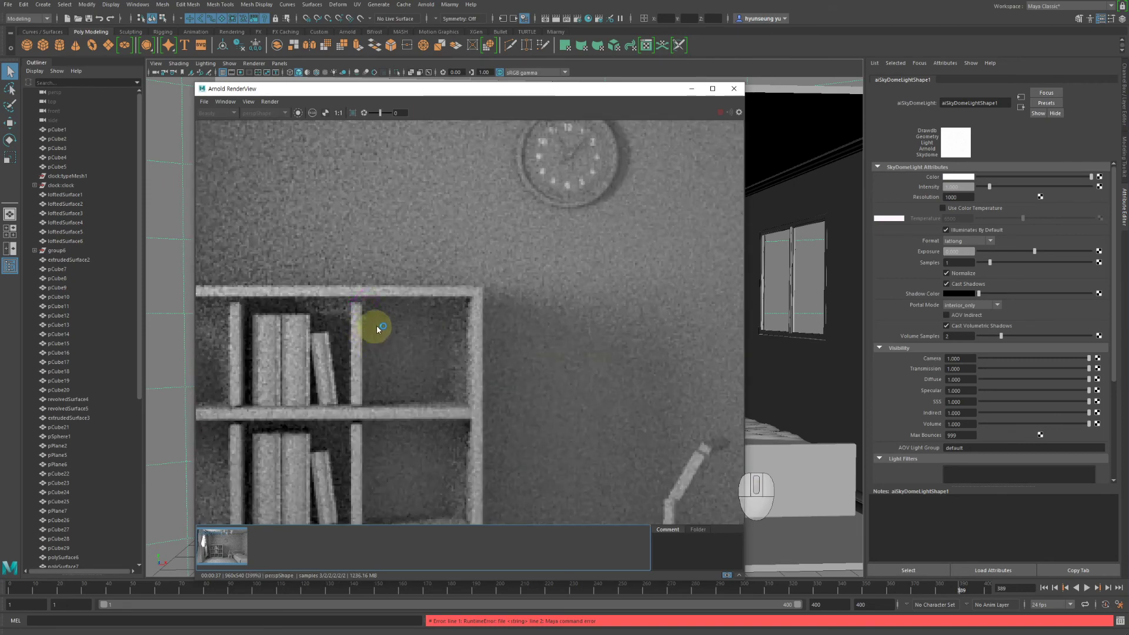
middle_click_drag(376, 326, 351, 392, "alt")
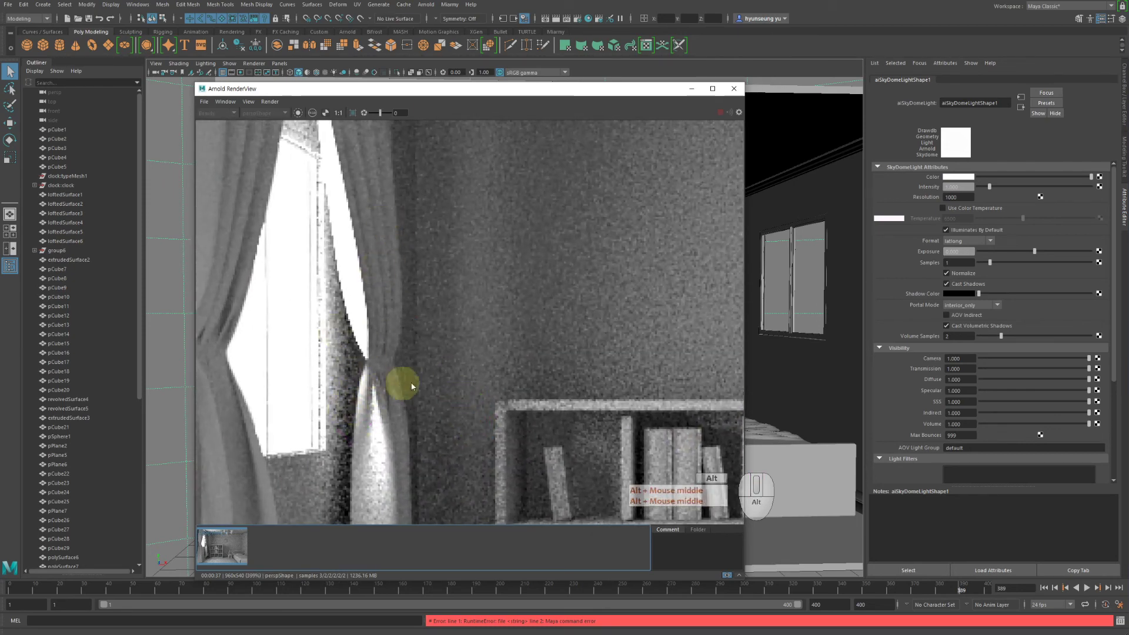
scroll(435, 379, "down", 5)
scroll(510, 371, "up", 3)
middle_click_drag(510, 372, 402, 298, "alt")
scroll(485, 309, "down", 1)
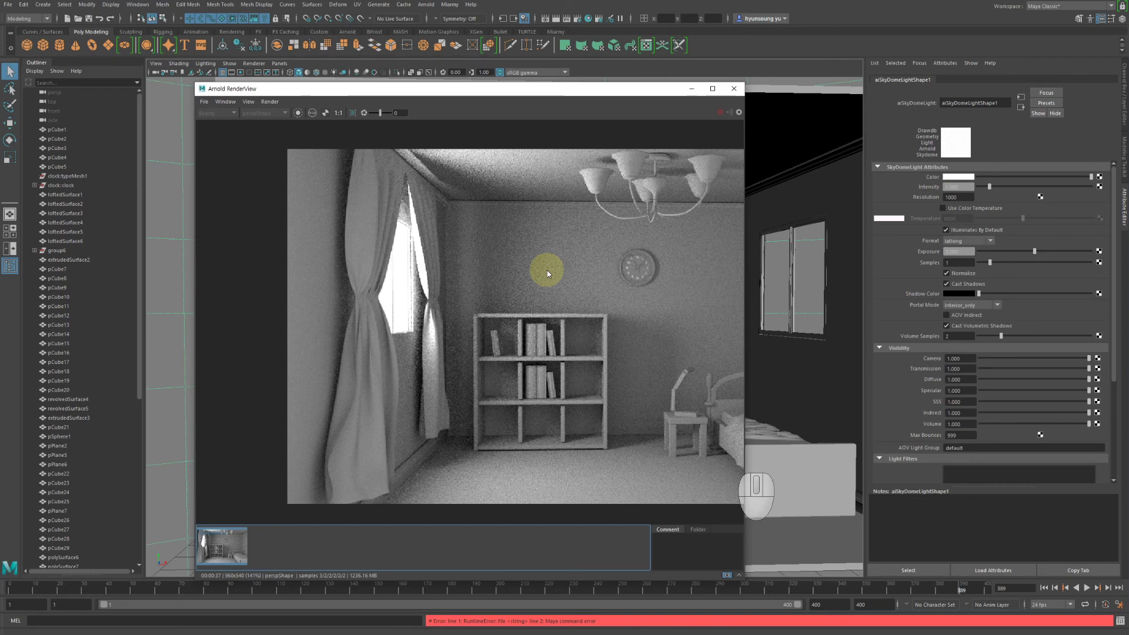
scroll(537, 283, "down", 3)
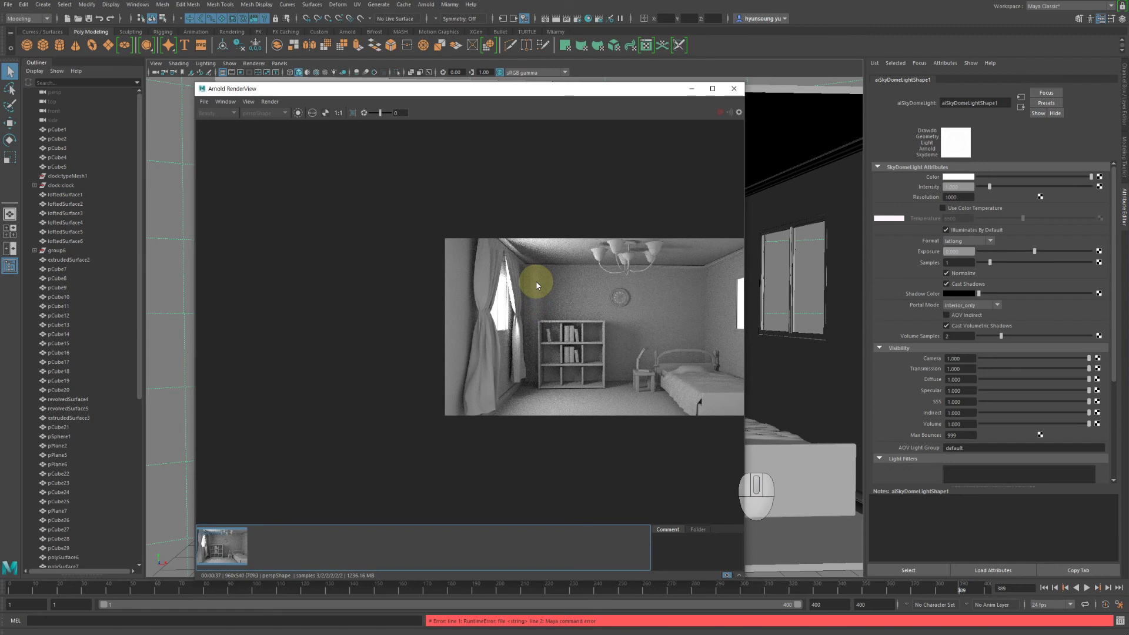
middle_click_drag(537, 285, 491, 351, "alt")
scroll(490, 351, "up", 2)
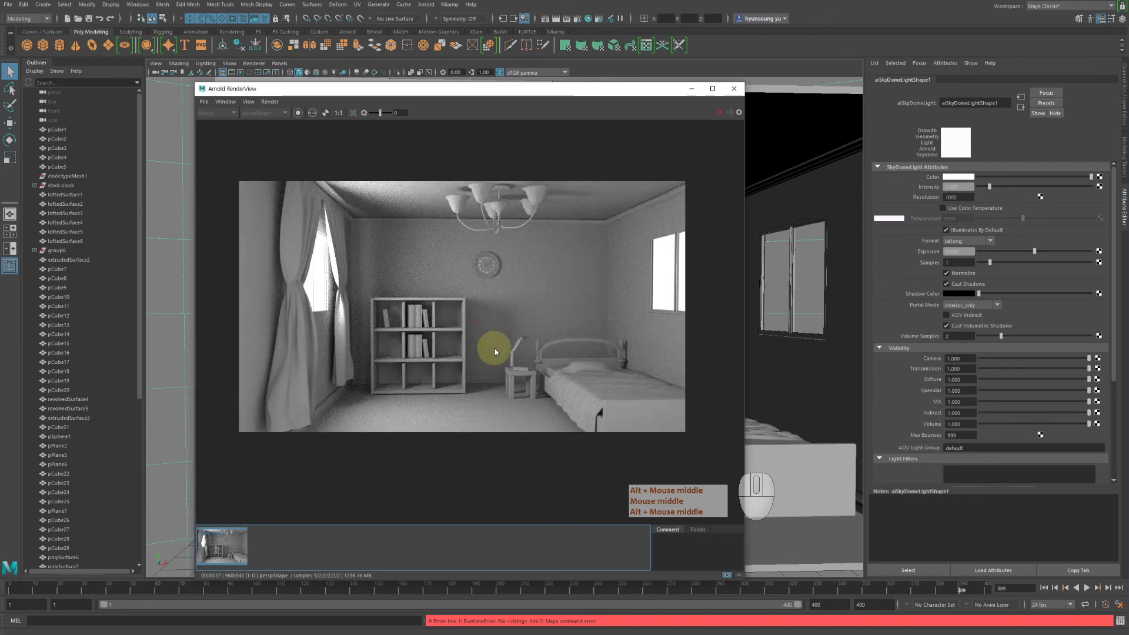